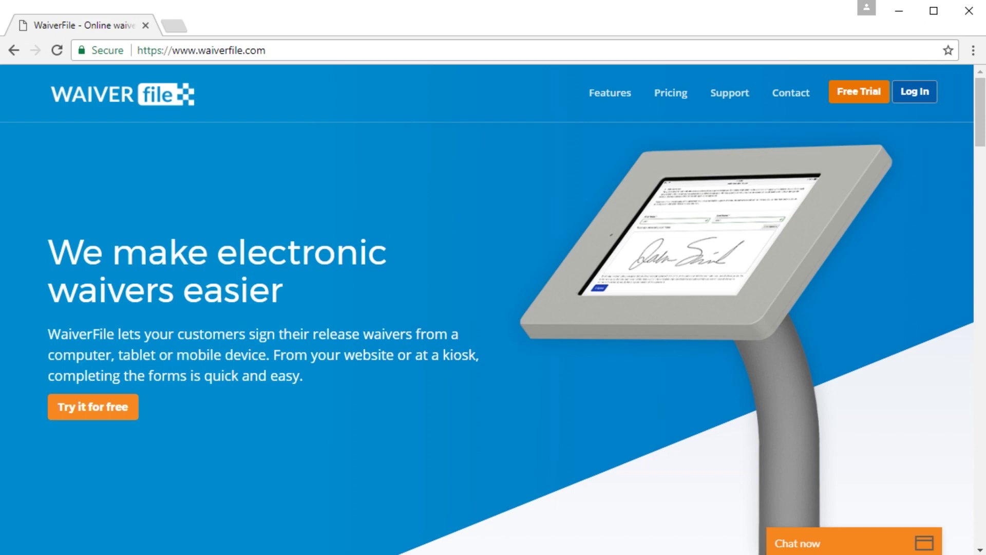
Step: Fill the free-trial form with the holder's name, Sample Company, an e-mail and password, and accept the Terms
left_click(862, 93)
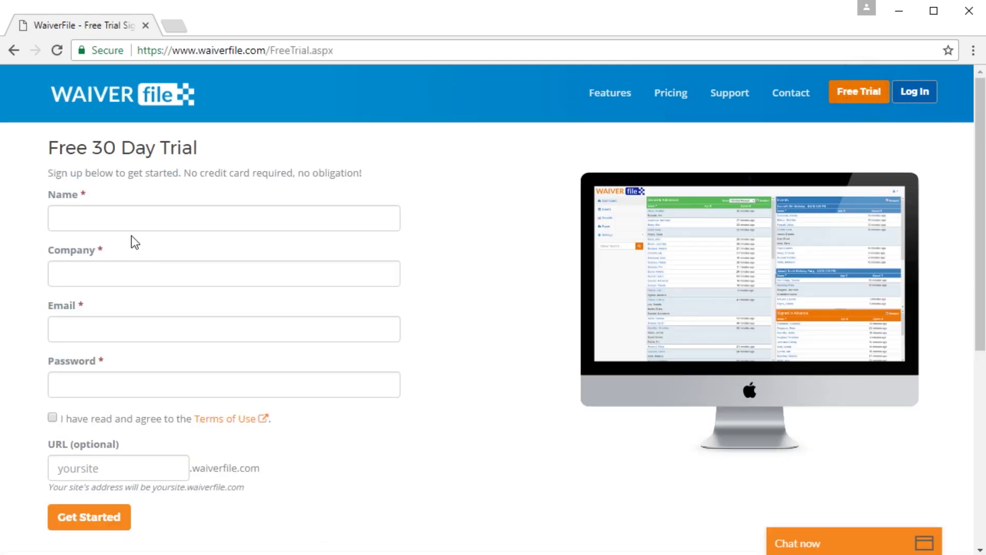
left_click(114, 220)
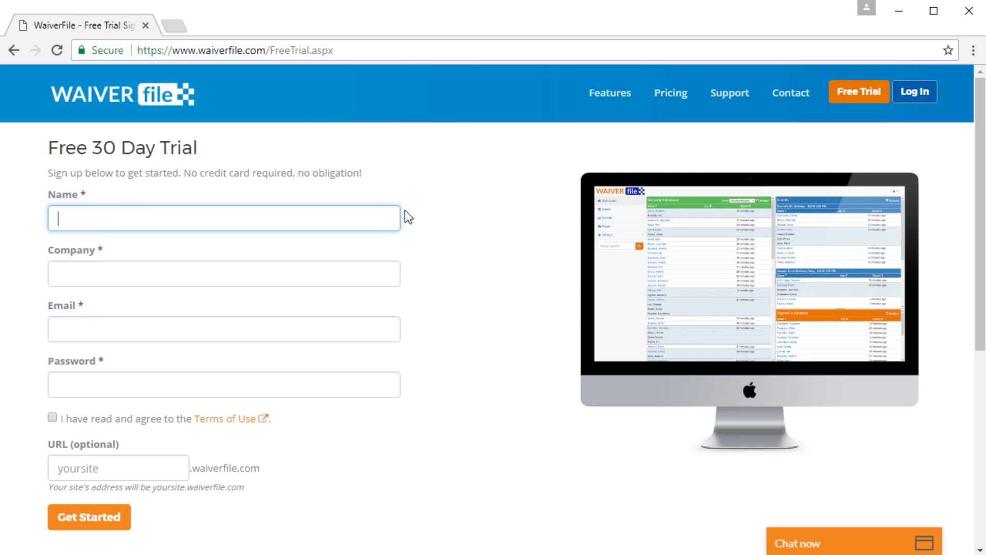
type("Michael")
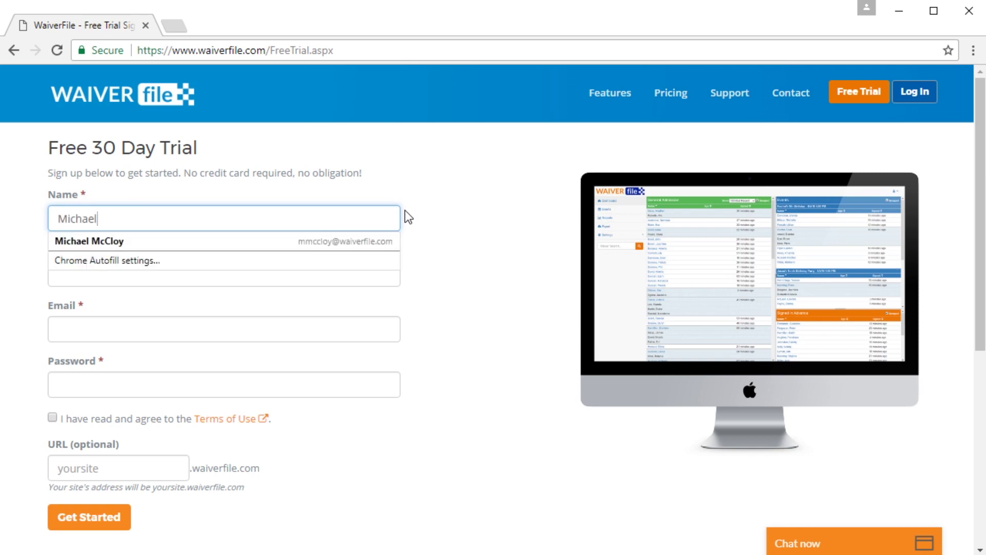
key("Down")
key("Return")
key("Tab")
type("Sample Company")
key("Tab")
key("Tab")
type("sample")
key("Tab")
key("space")
key("Tab")
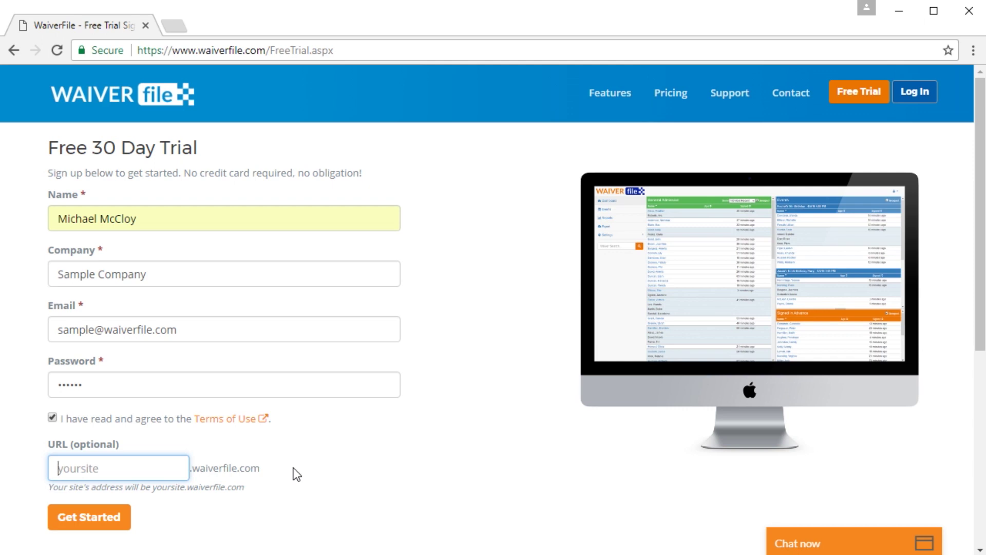
Step: Enter 'sample' as the site address and create the trial account
type("sample")
left_click(294, 468)
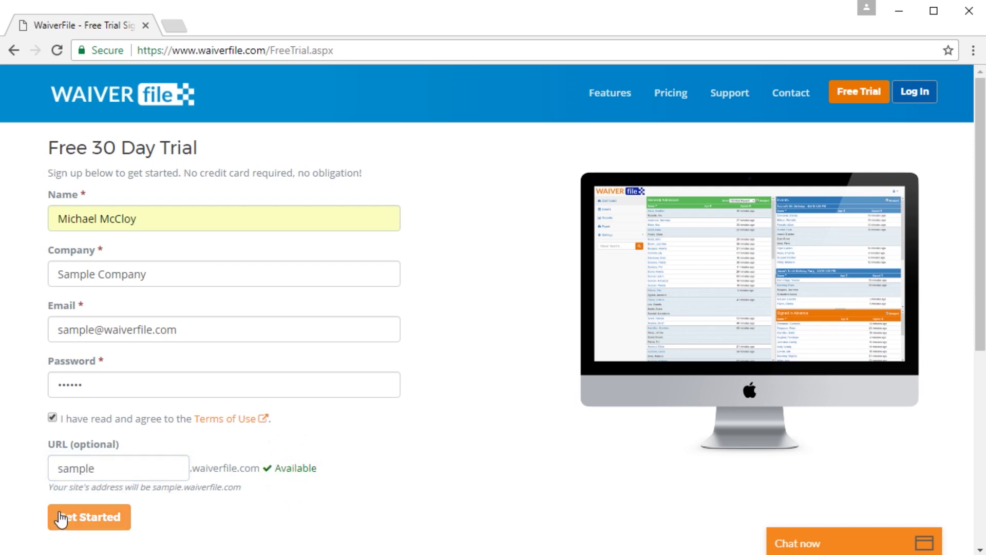
left_click(76, 517)
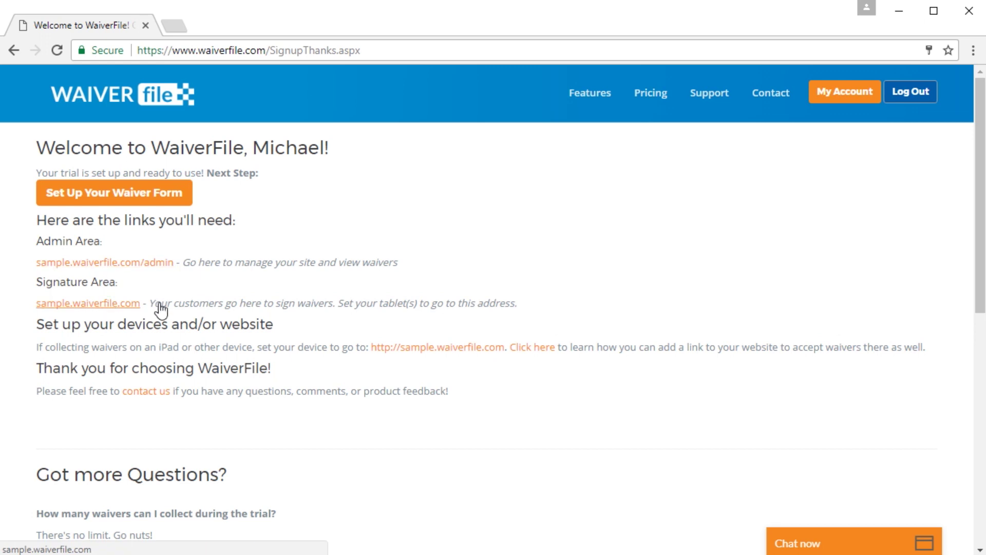
Step: Go to Set Up Your Waiver Form and put the cursor in the Waiver Form Name field
left_click(114, 201)
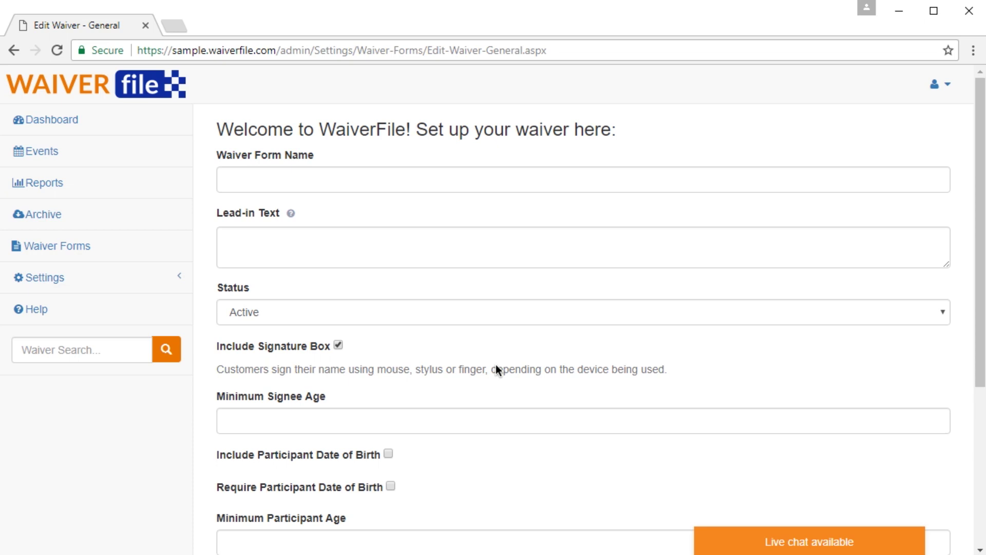
left_click(297, 178)
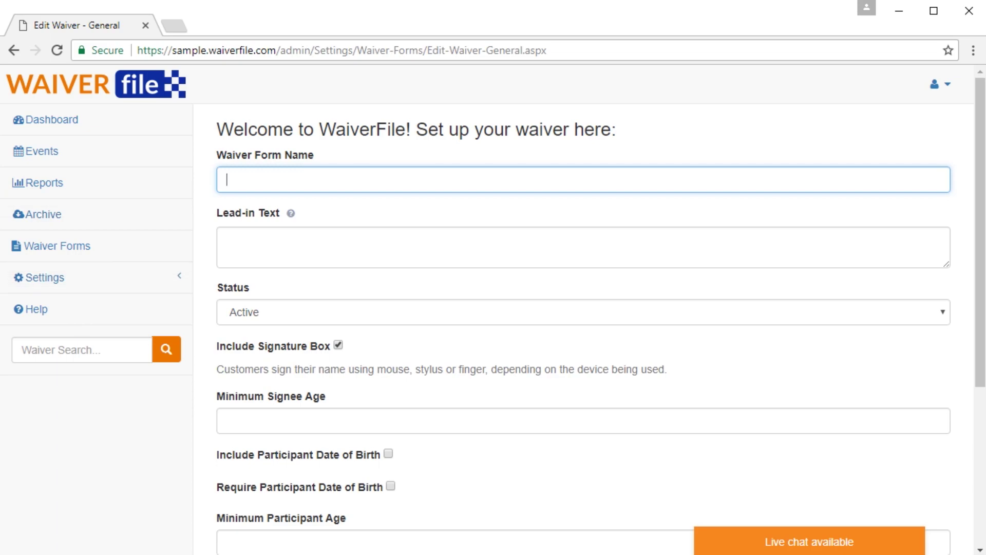
Step: Copy 'Liability Waiver' and 'Release of all claims' from Word into Waiver Form Name and Lead-in Text
key("alt+Tab")
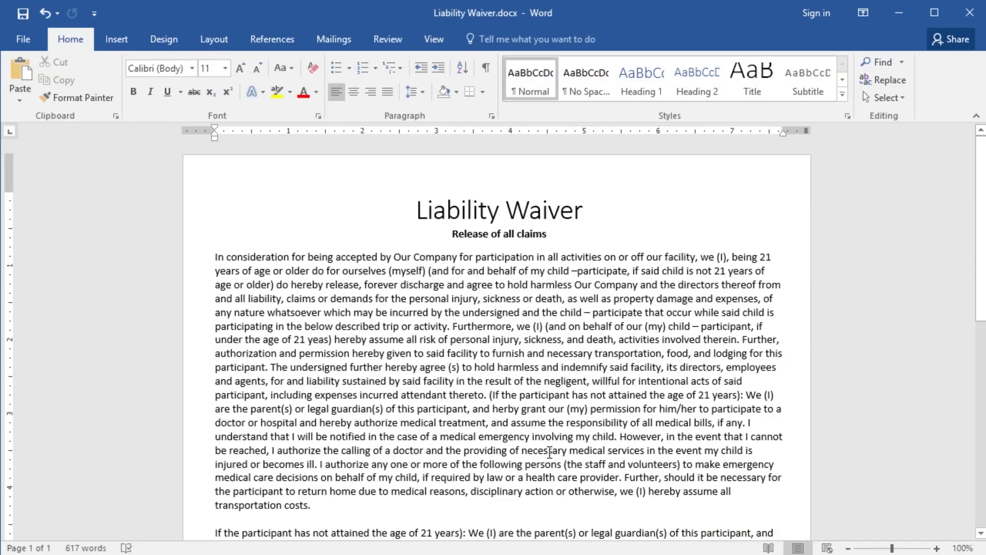
left_click_drag(980, 179, 969, 148)
left_click_drag(413, 208, 584, 217)
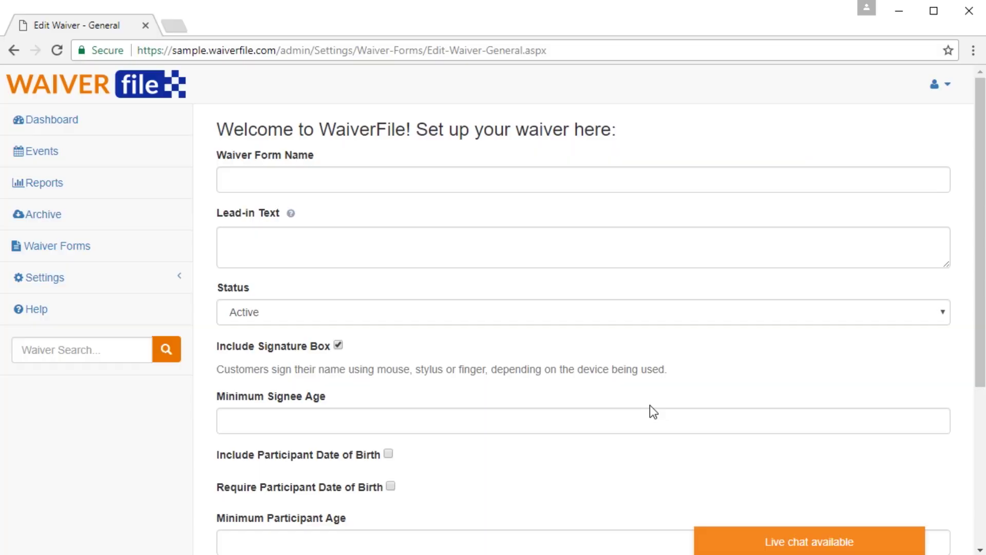
type("Liability Waiver")
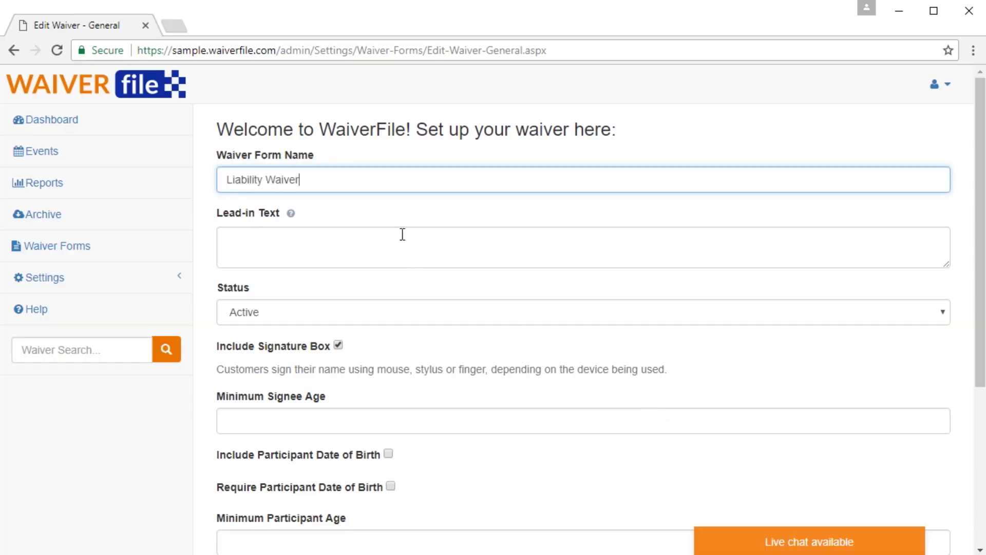
left_click(403, 235)
left_click_drag(451, 233, 553, 234)
key("ctrl+c")
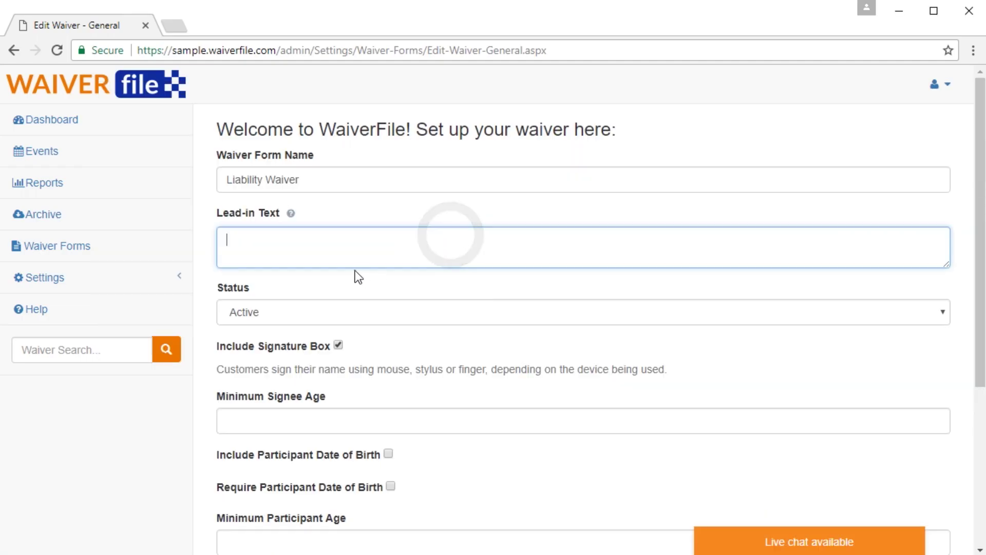
left_click(319, 247)
key("ctrl+v")
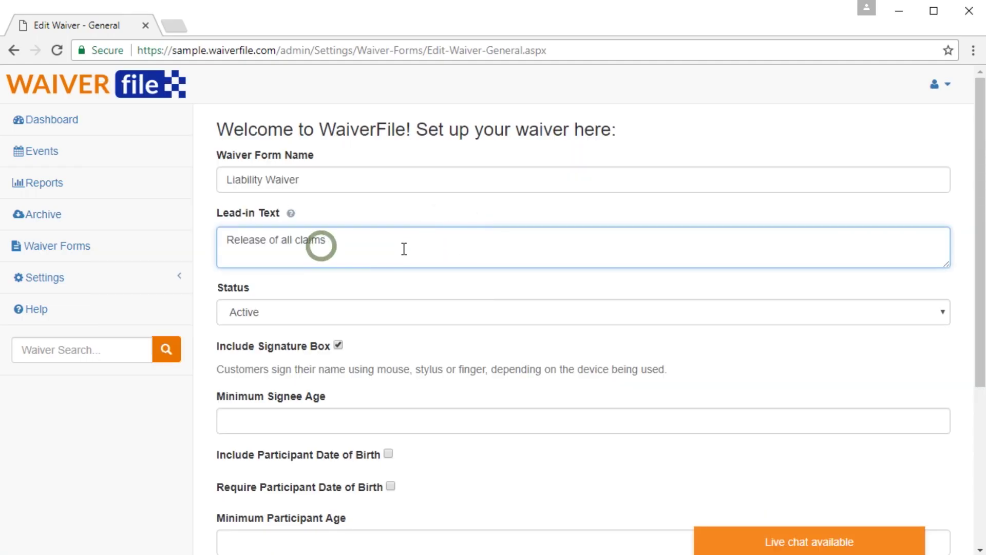
scroll(400, 248, "down", 2)
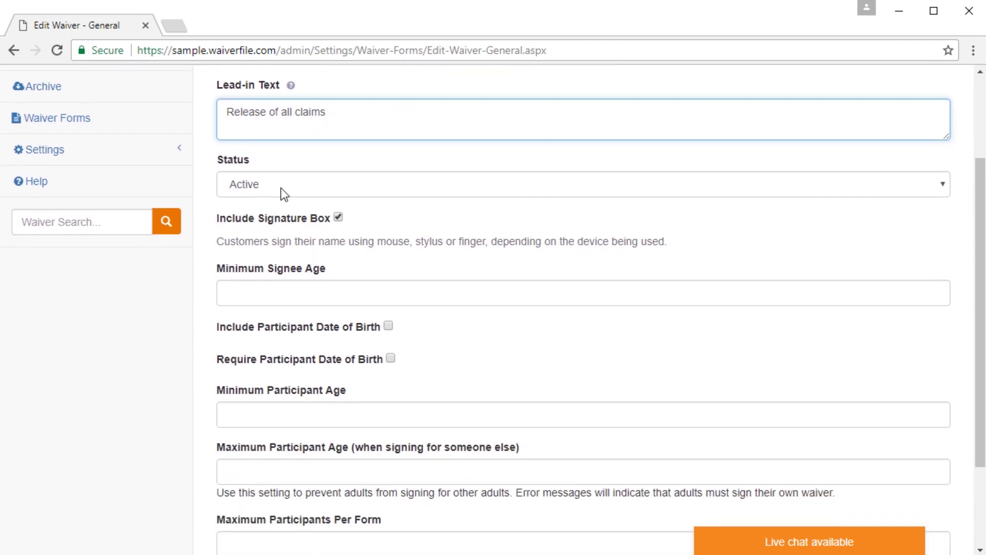
Step: Keep the waiver status Active and make participant date of birth included and required
left_click(282, 191)
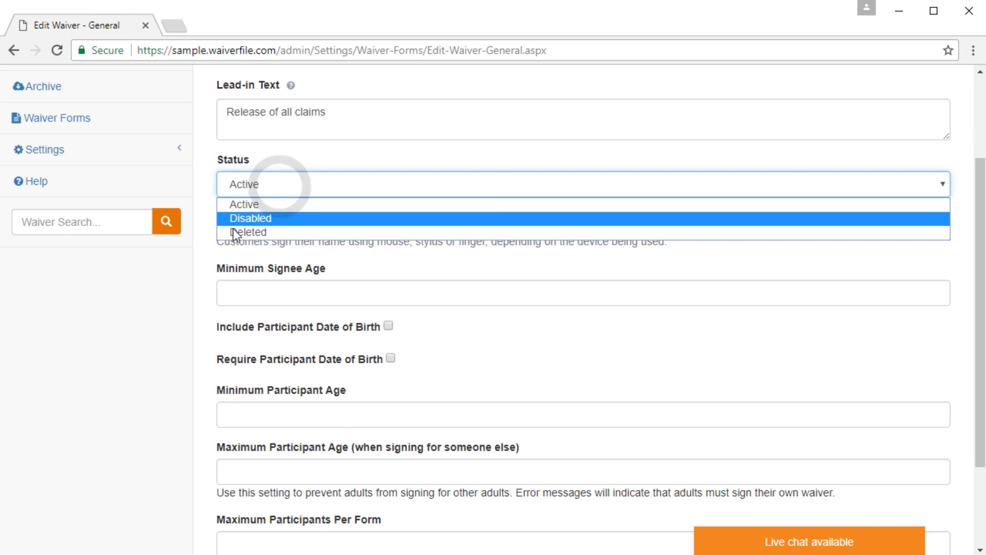
left_click(161, 276)
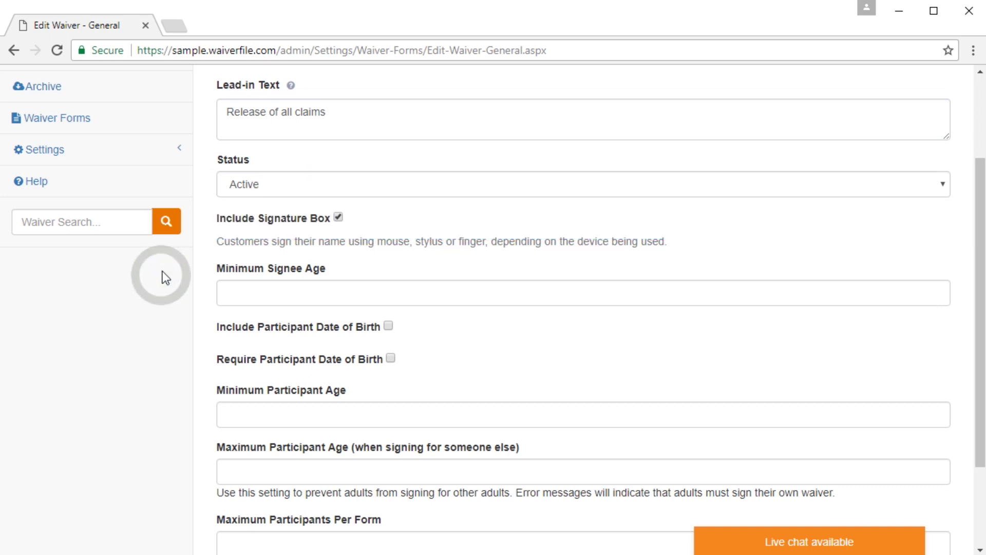
left_click(160, 274)
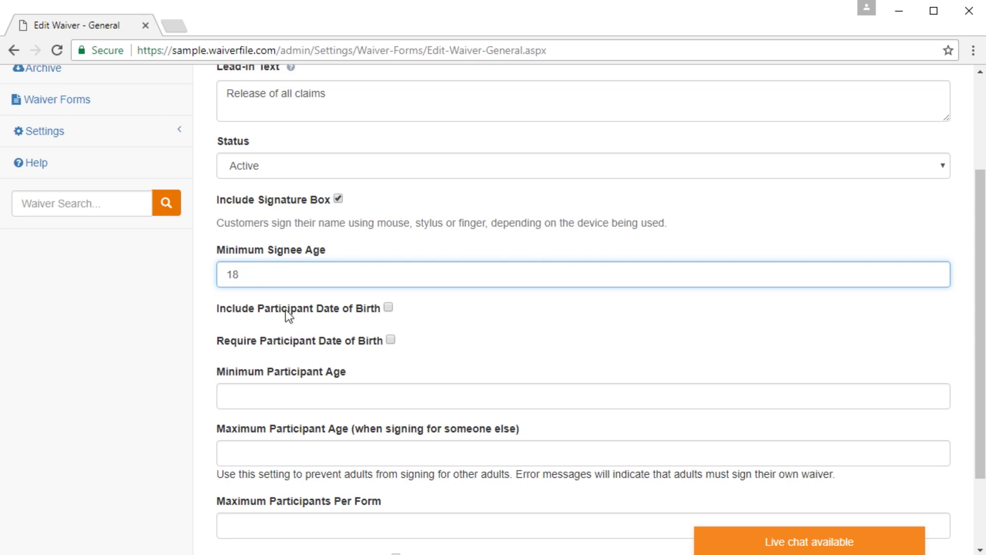
left_click(388, 307)
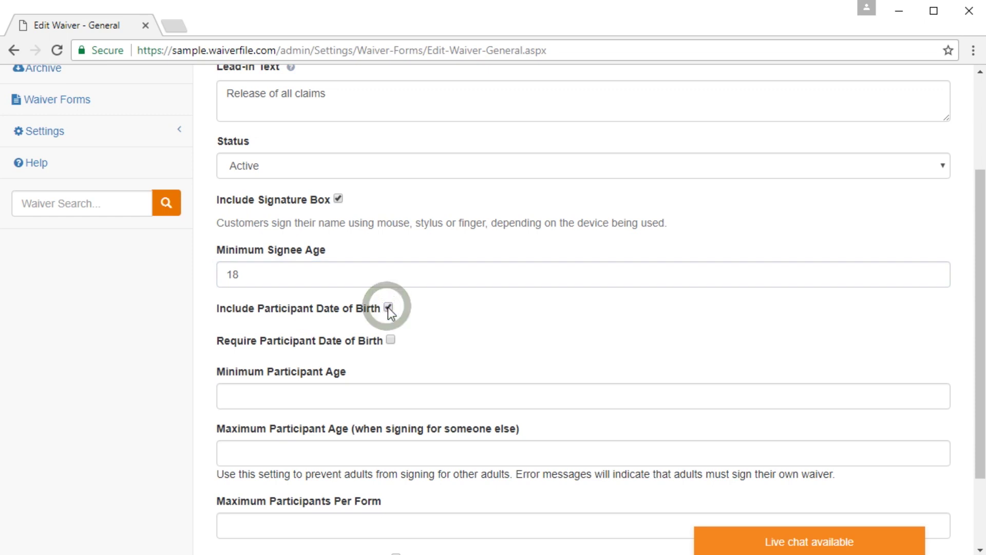
left_click(391, 340)
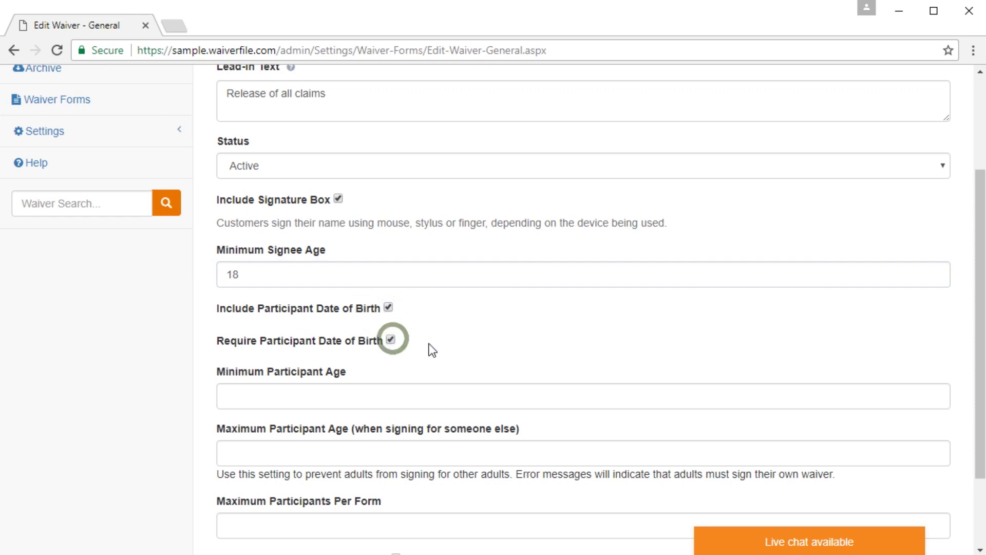
Step: Set the minimum participant age to 5
left_click(309, 398)
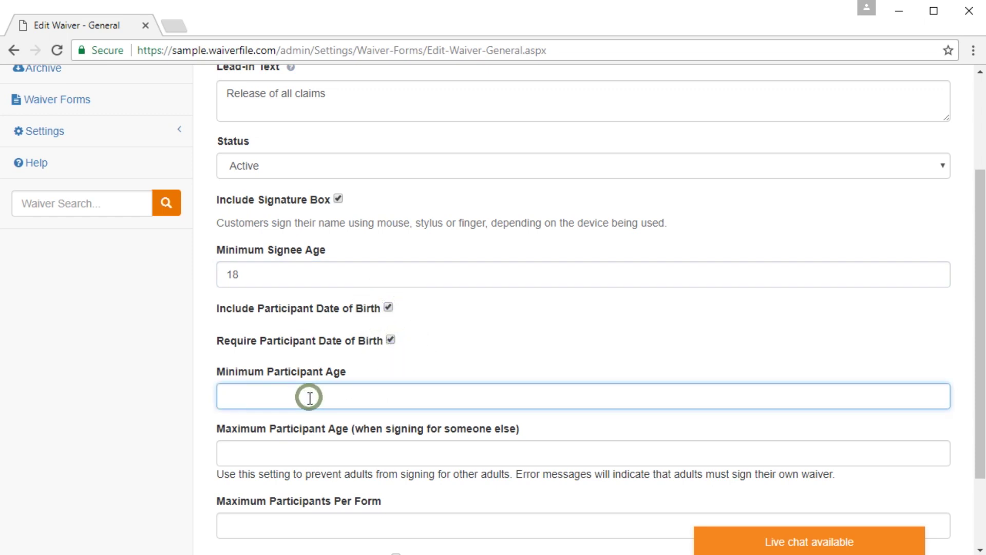
type("5")
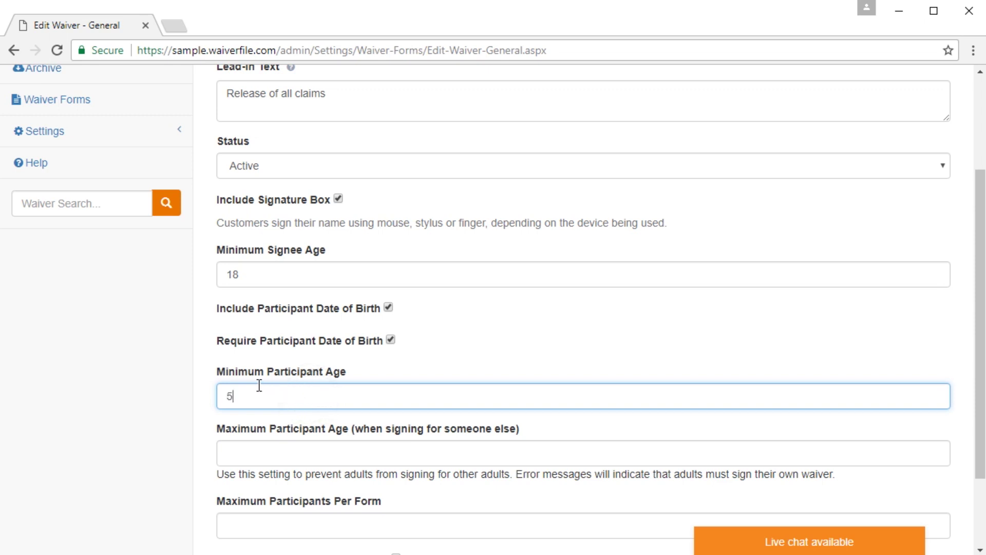
scroll(345, 385, "down", 2)
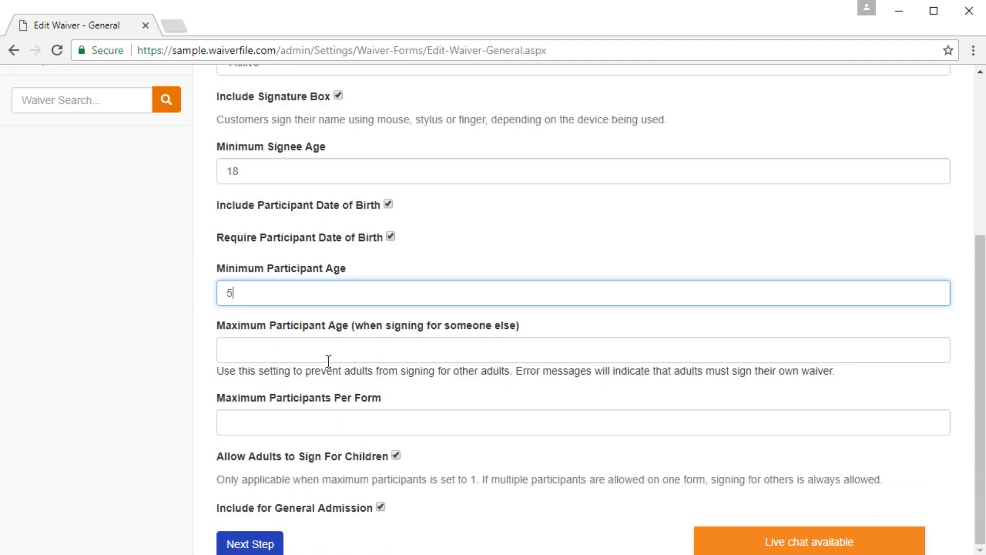
left_click(312, 355)
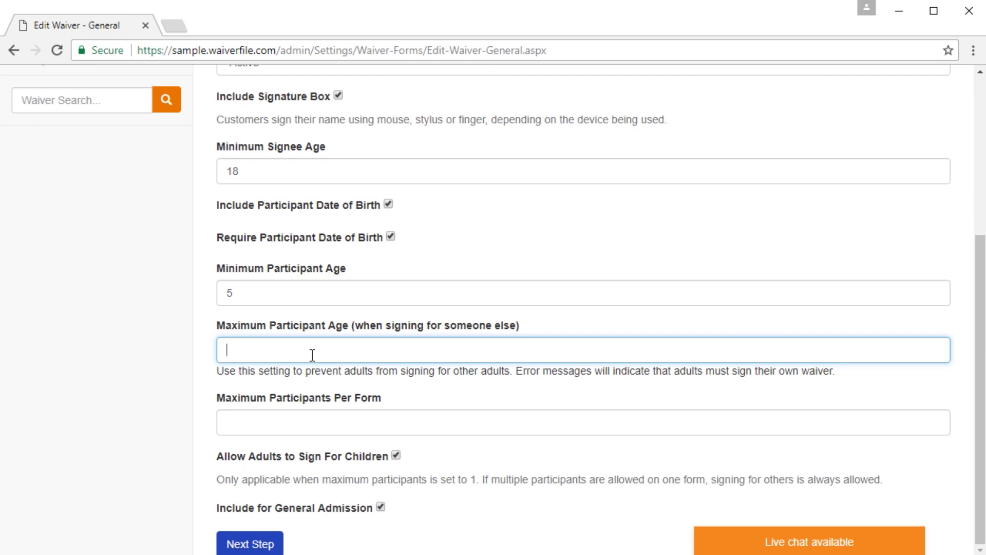
Step: Set maximum participant age 18 and 5 participants per form, then continue to Form Fields
type("18")
left_click(268, 421)
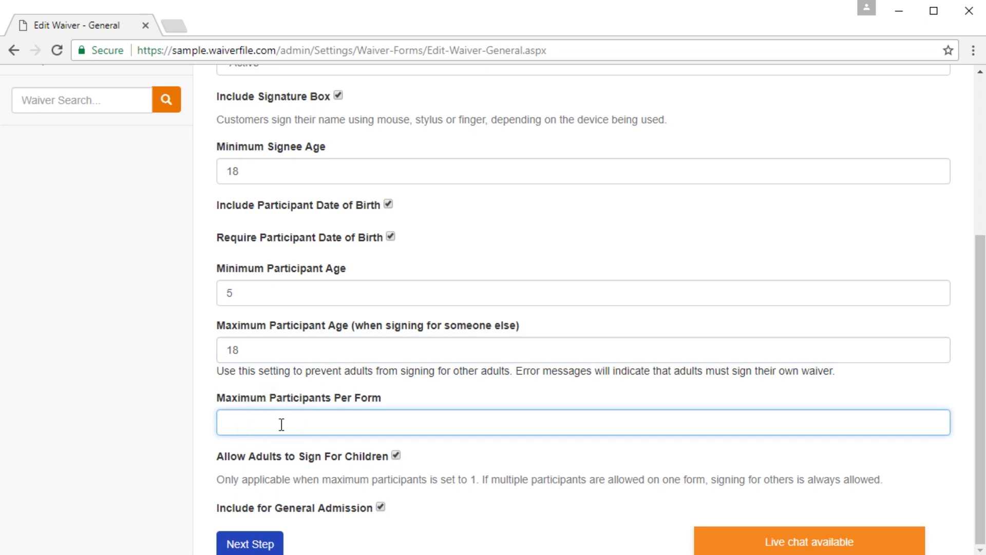
type("5")
left_click(196, 434)
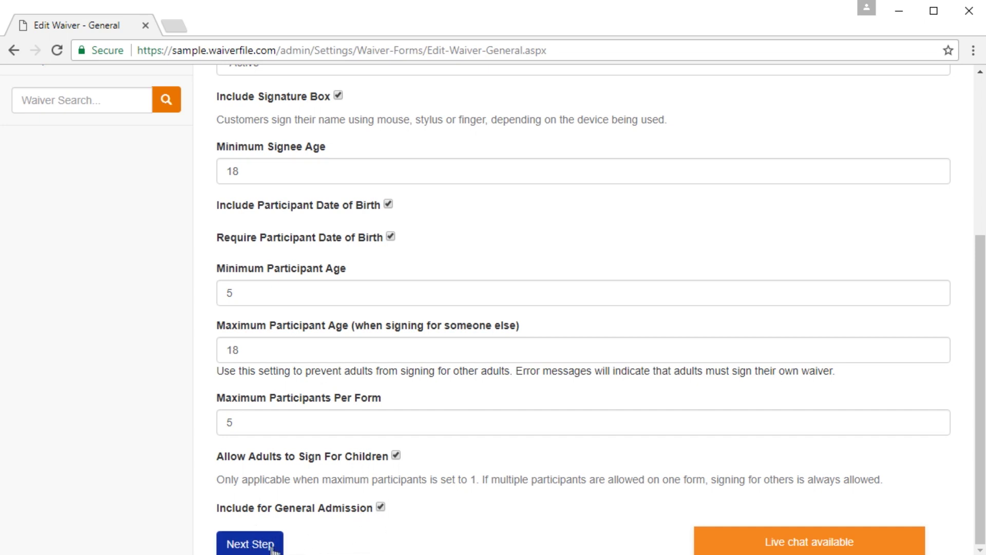
left_click(253, 548)
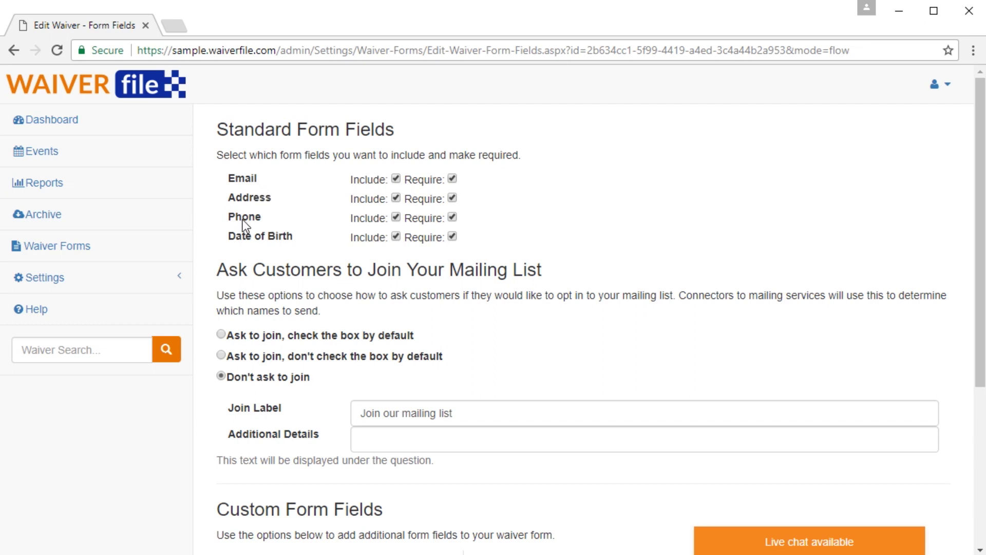
Step: Choose 'Ask to join, check the box by default' for the mailing list option
scroll(243, 245, "down", 1)
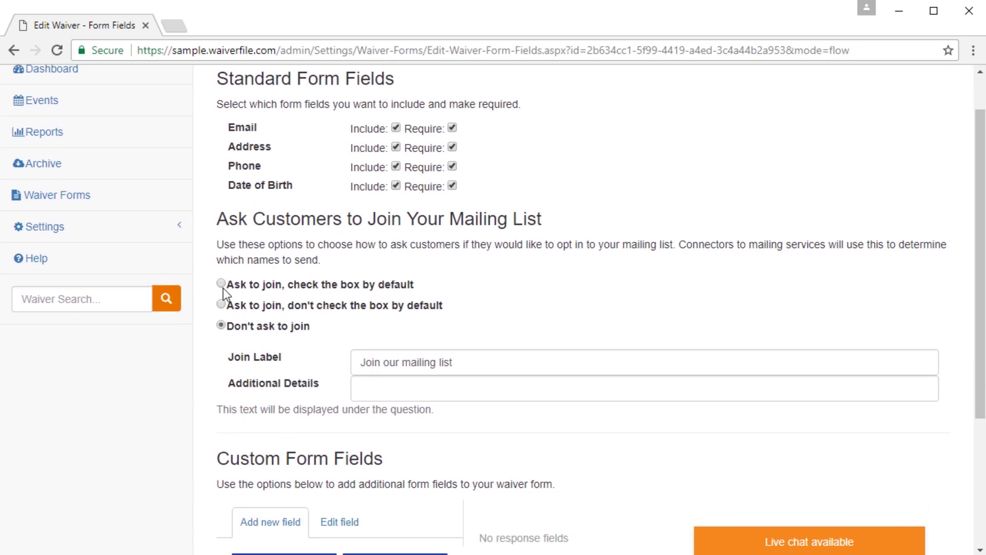
left_click(220, 284)
scroll(313, 398, "down", 4)
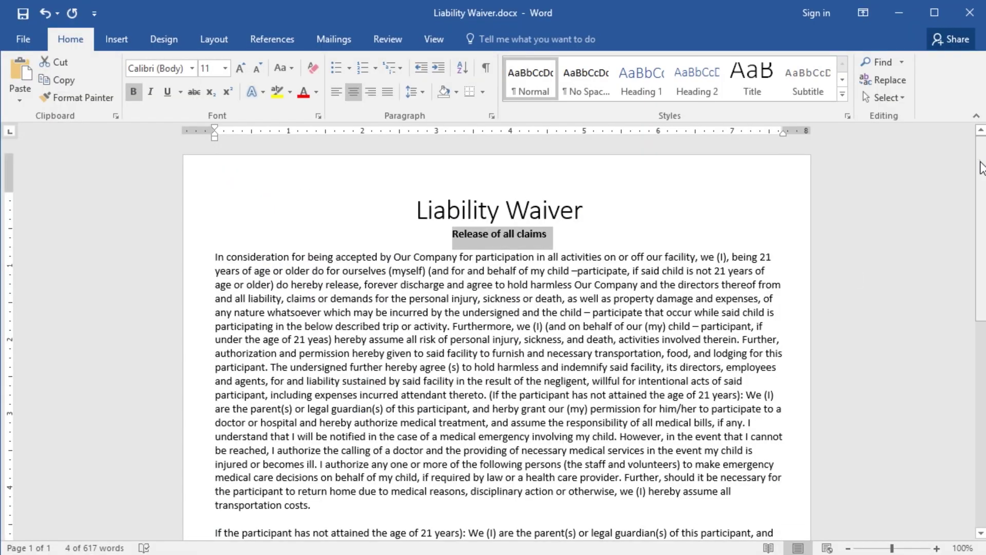
Step: Review the Emergency Contact Name and Phone rows in Word's fields table, then return to WaiverFile
left_click_drag(978, 163, 981, 367)
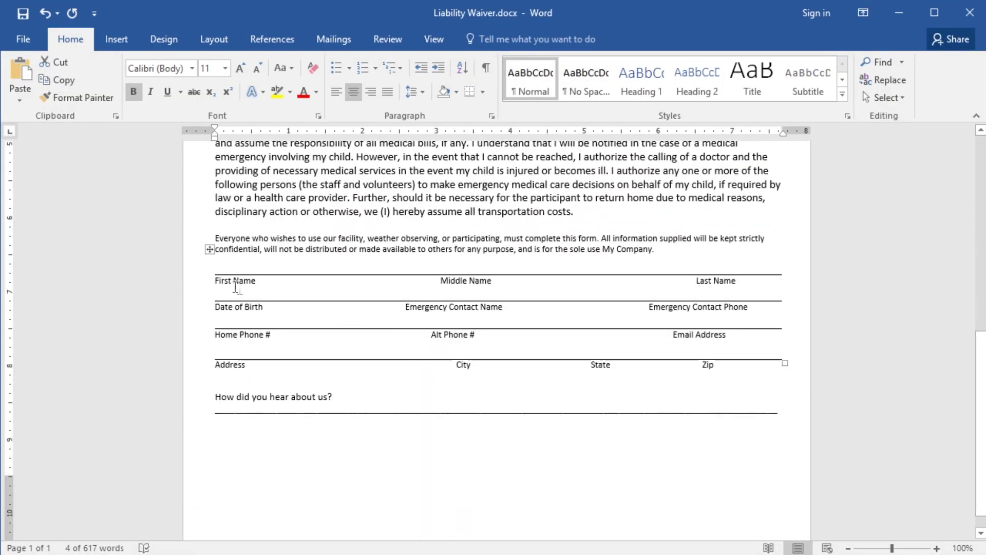
left_click(215, 281)
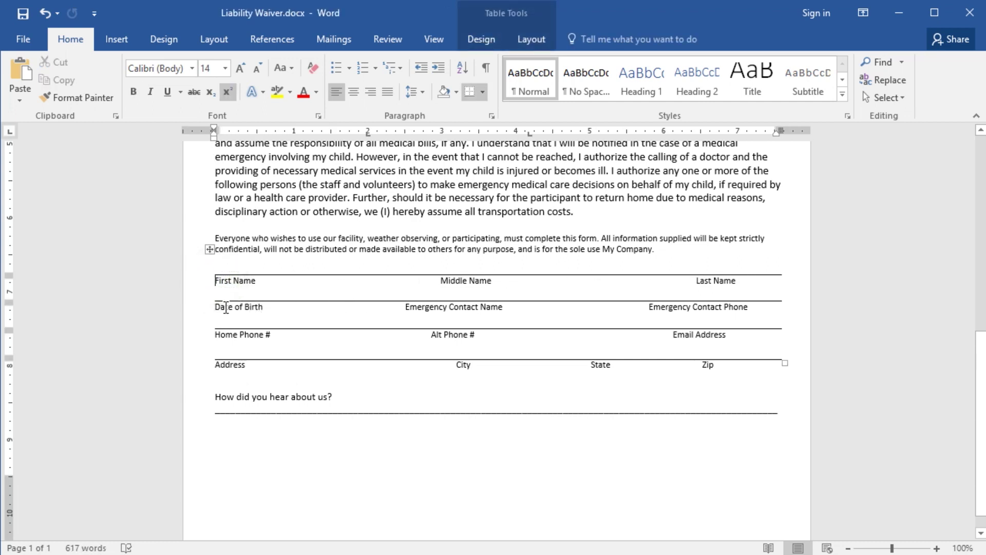
left_click_drag(403, 307, 739, 304)
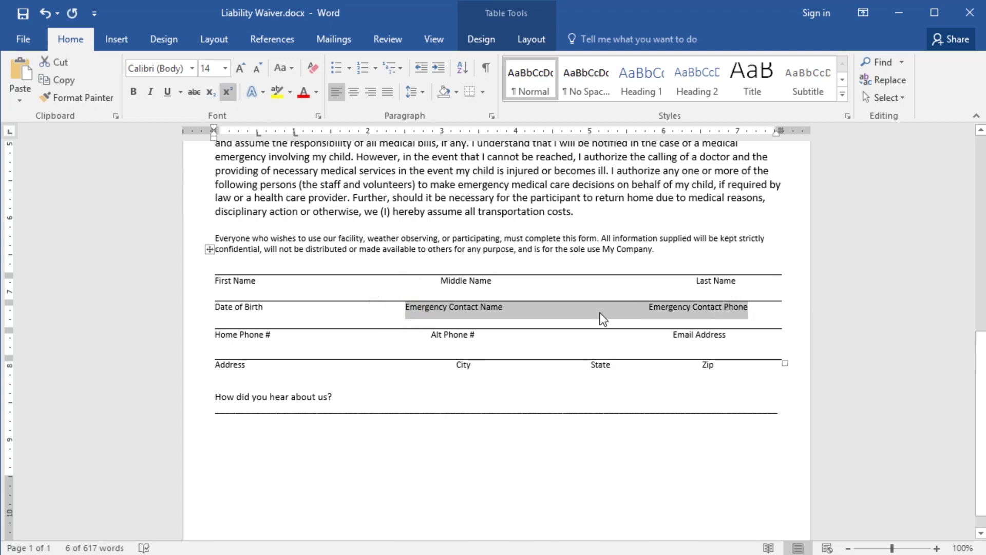
key("alt+Tab")
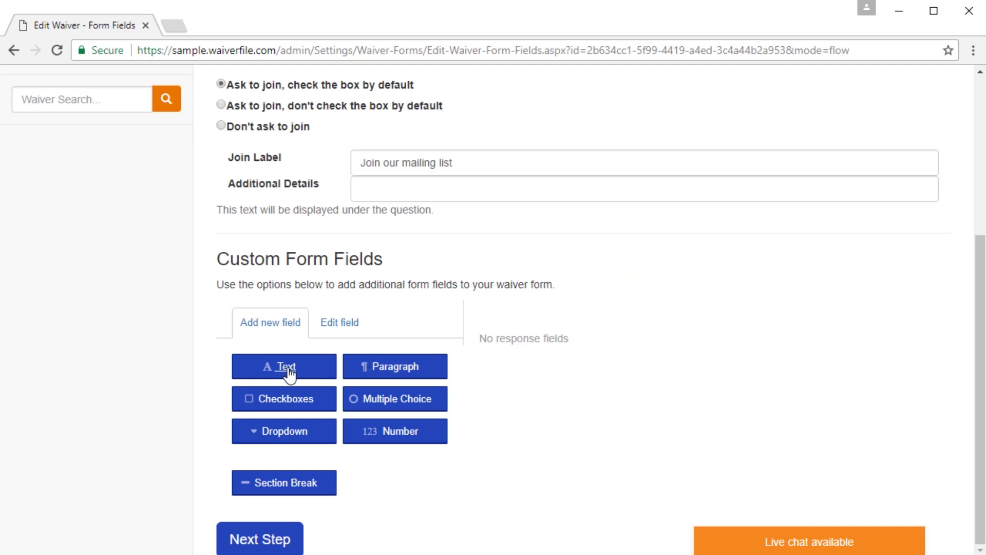
Step: Add two text fields labelled 'Emergency Contact Name' and 'Emergency Contact Phone'
left_click(287, 368)
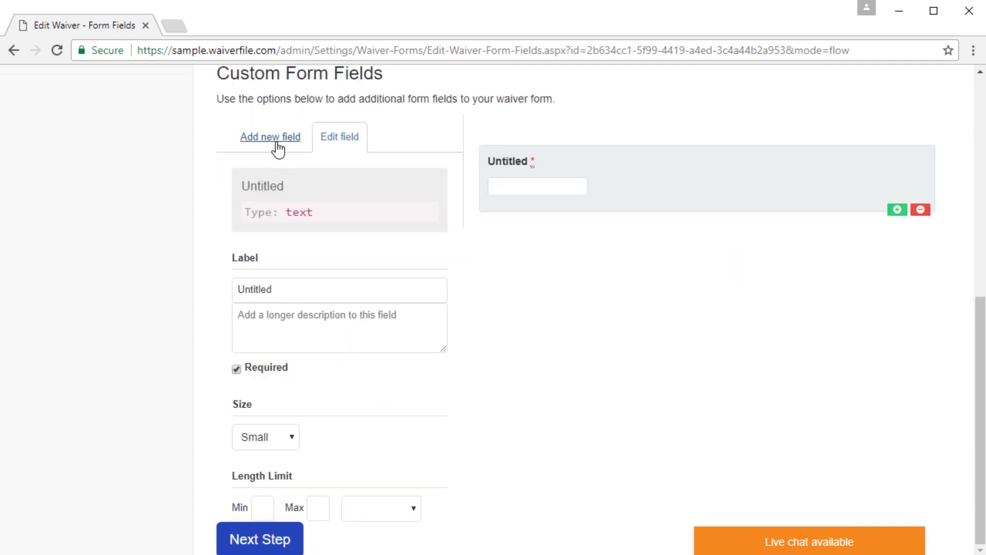
left_click(260, 130)
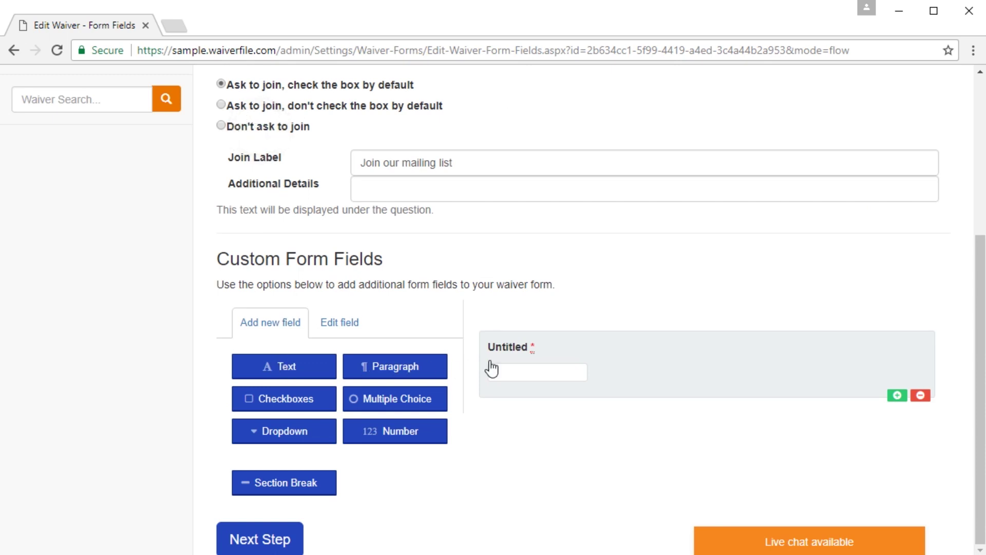
left_click(576, 348)
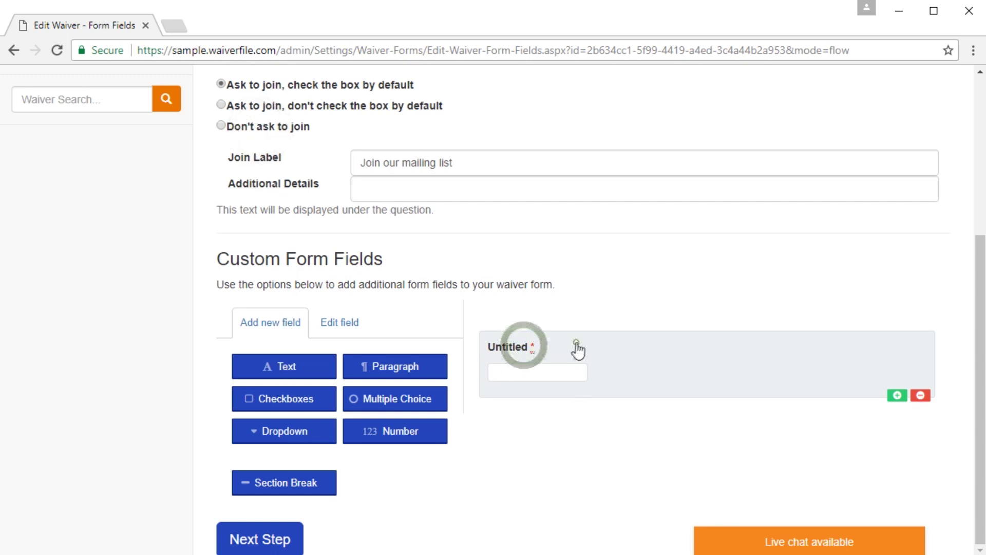
double_click(330, 294)
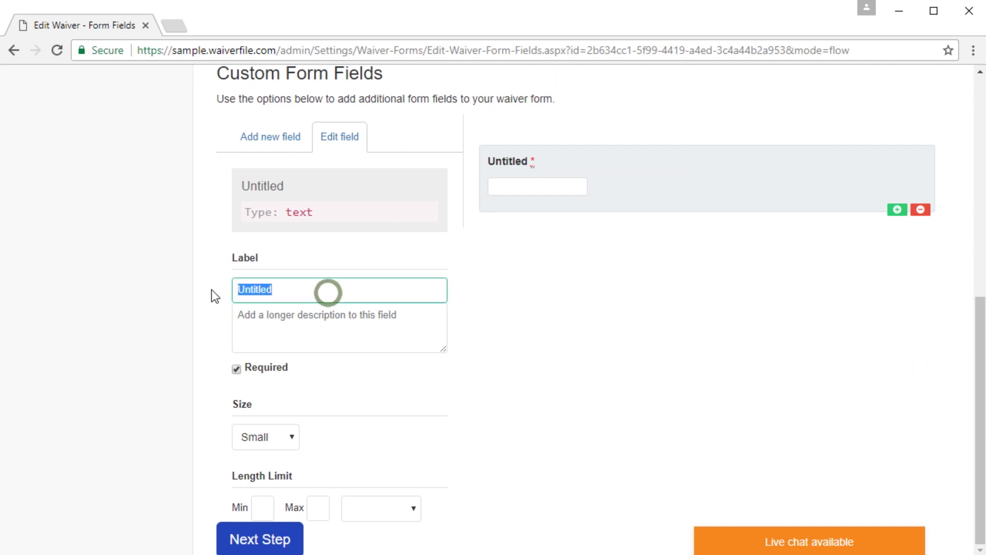
type("Emergency")
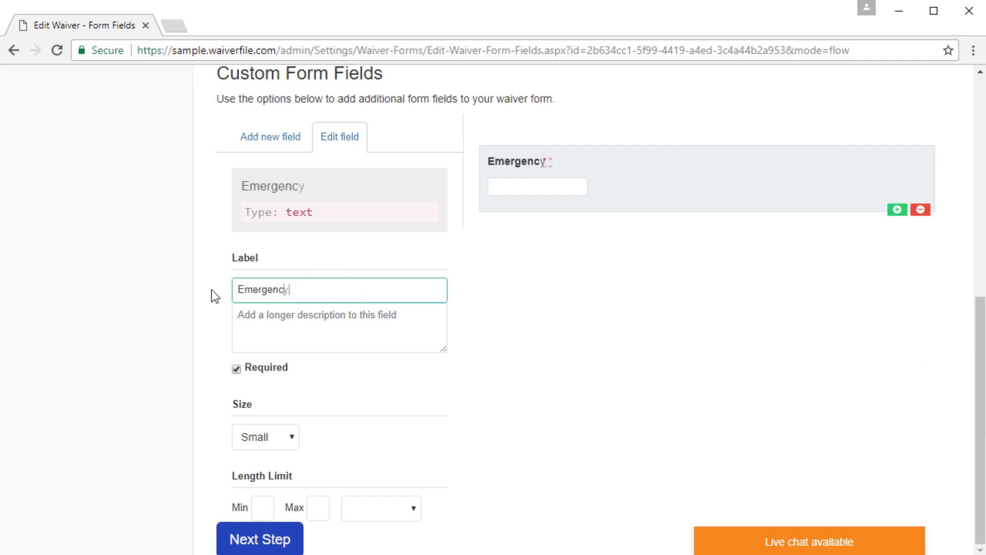
type(" Contact Name")
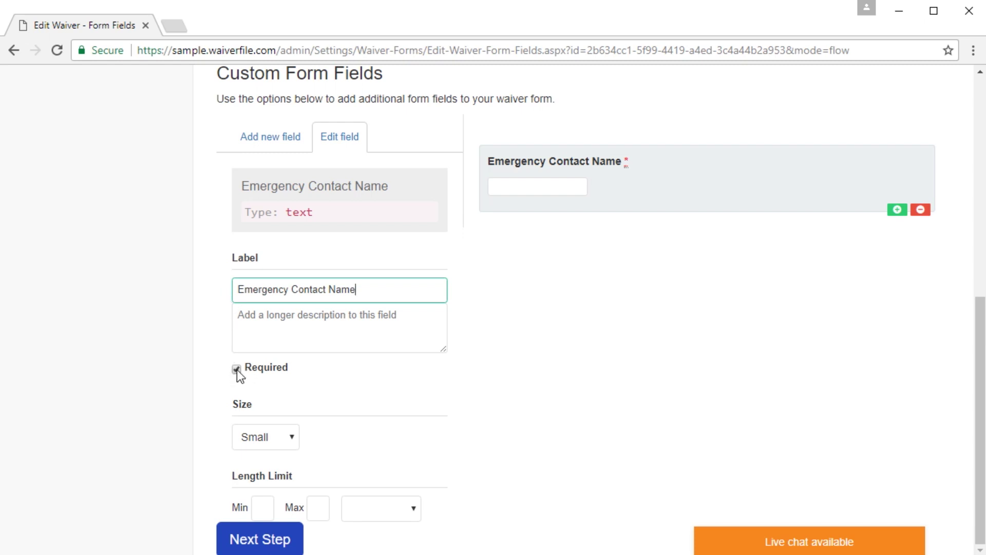
left_click(266, 146)
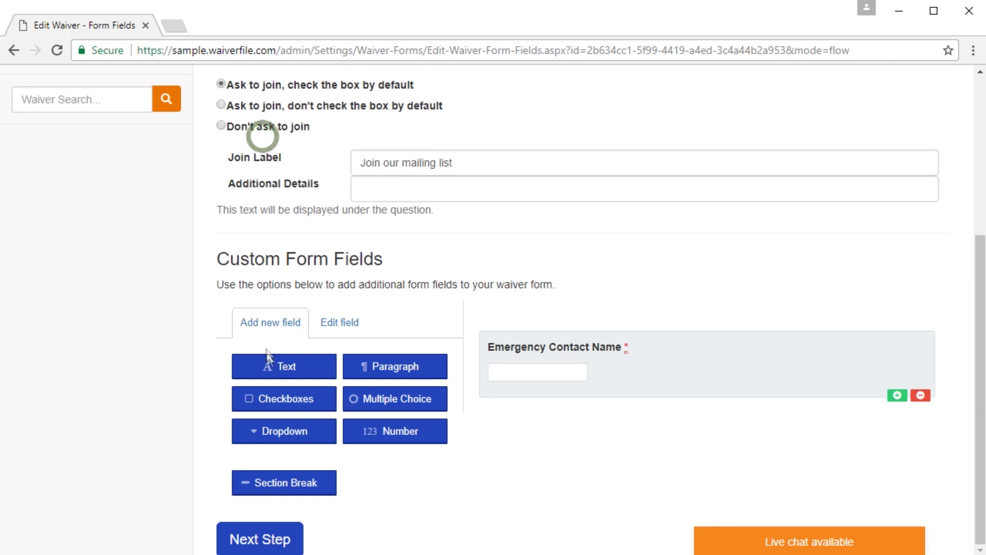
left_click(276, 368)
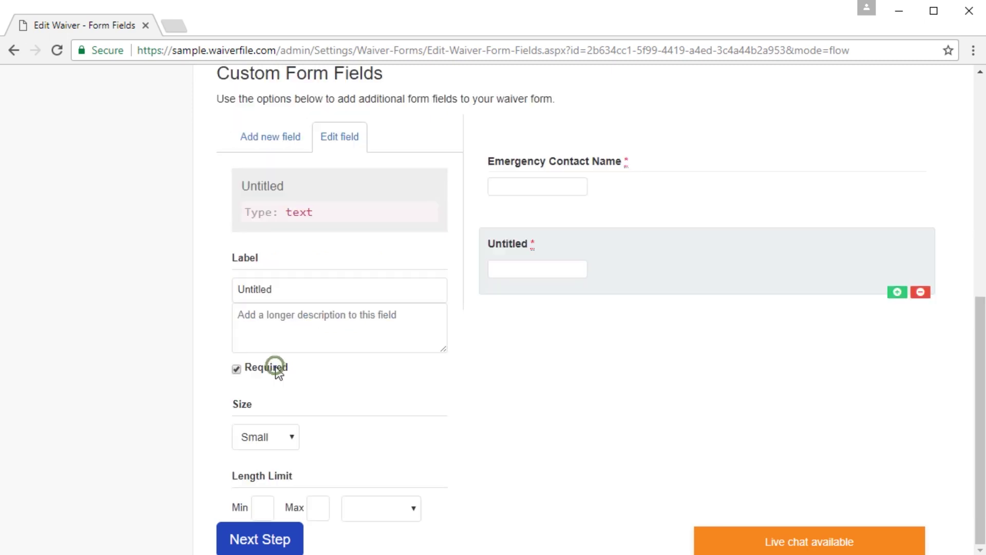
double_click(319, 284)
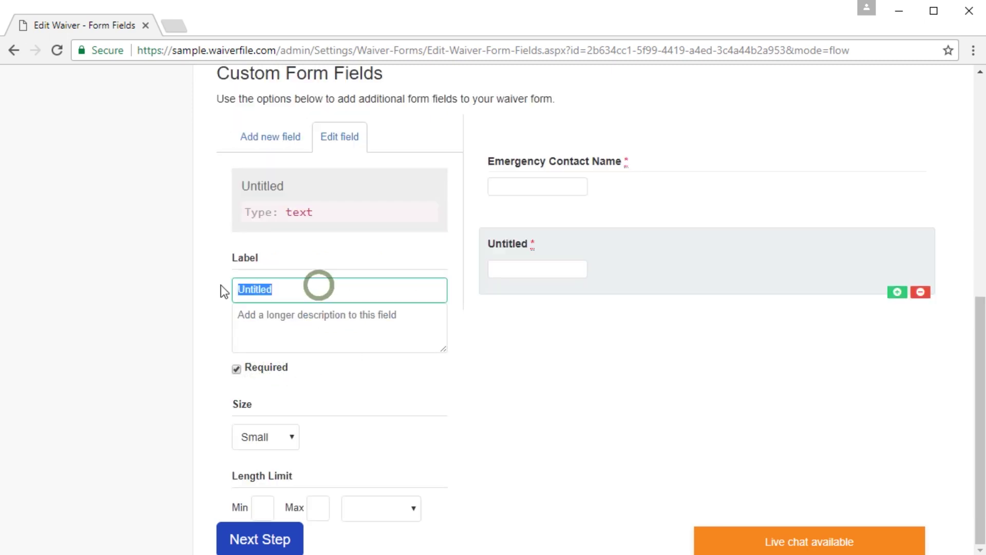
type("Emer")
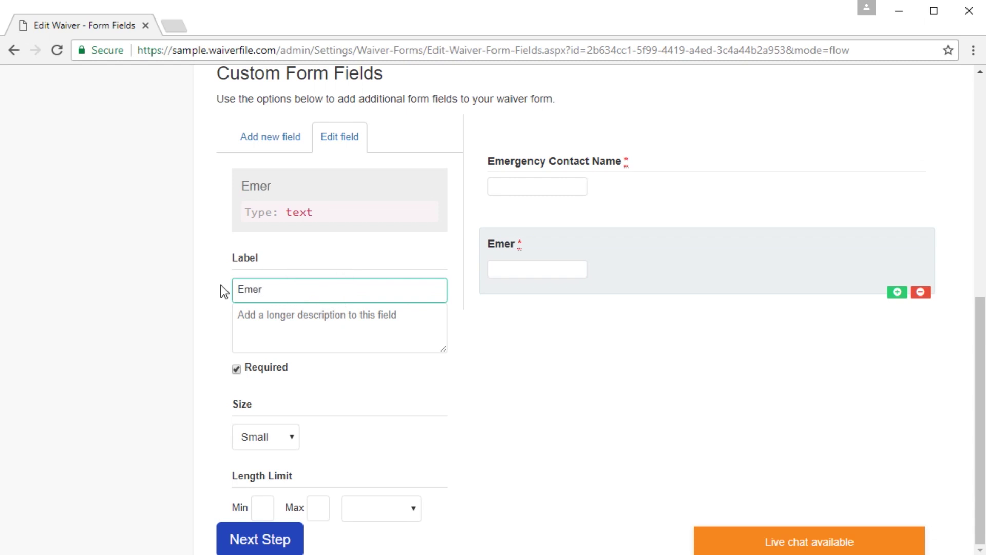
type("gency Contact Ph")
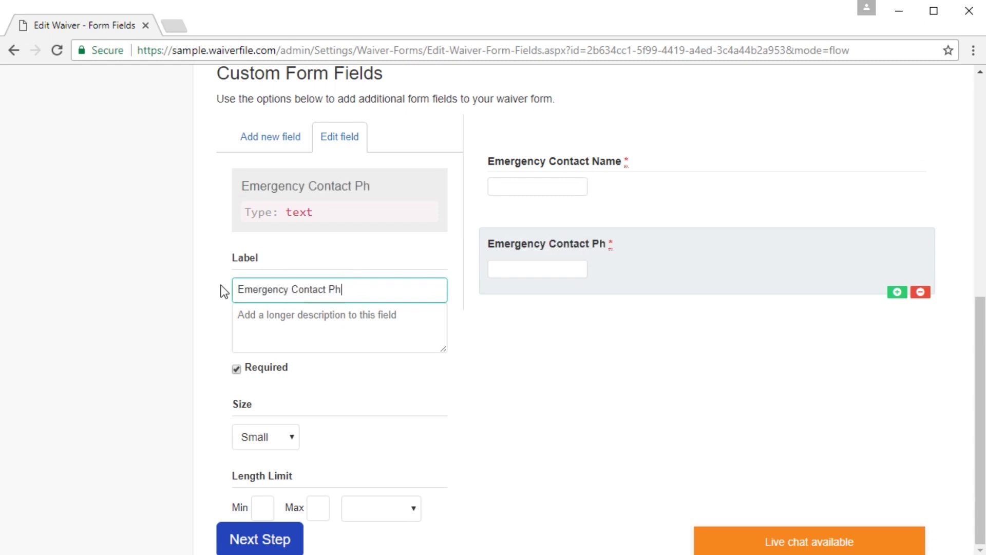
type("one")
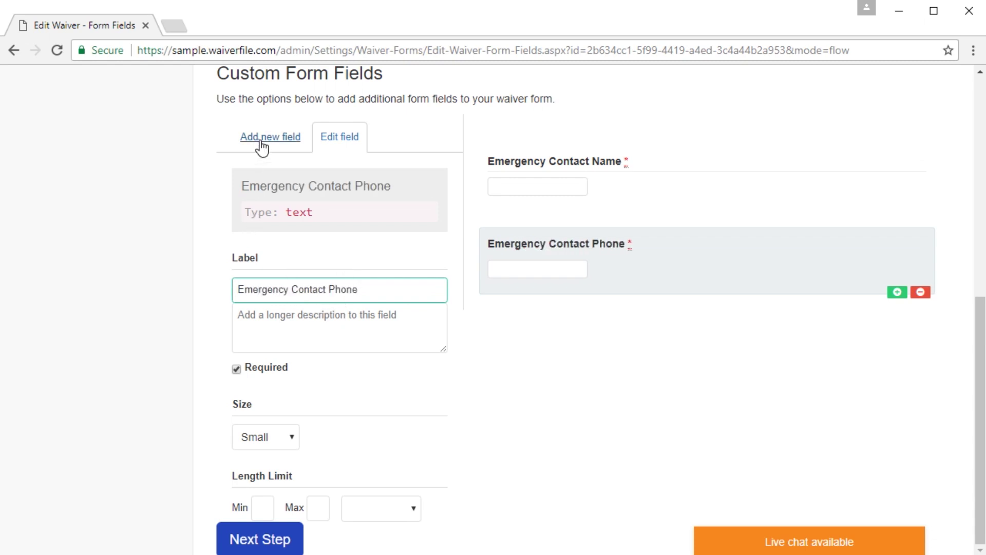
left_click(262, 147)
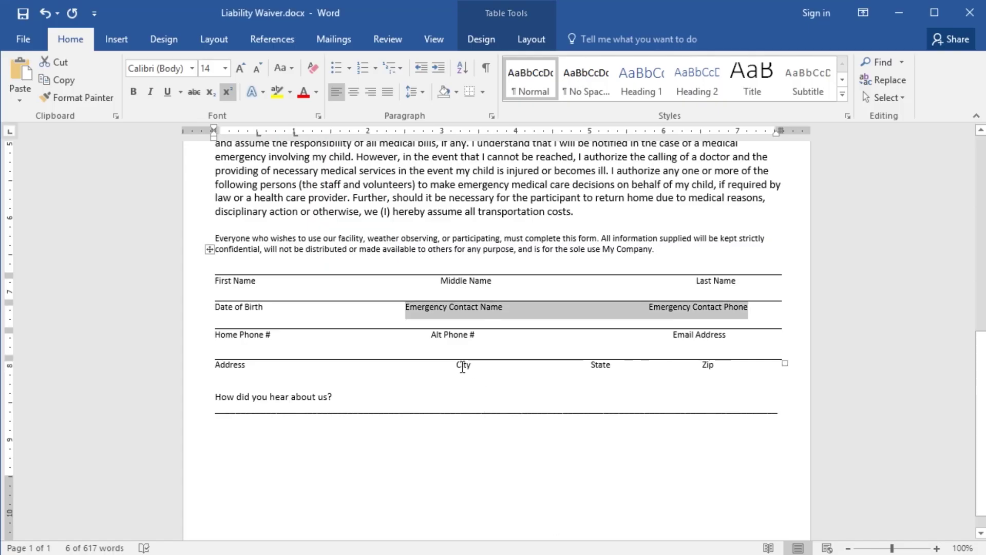
Step: In Word, select the Home Phone # / Alt Phone # row and the 'How did you hear about us?' question
left_click(215, 332)
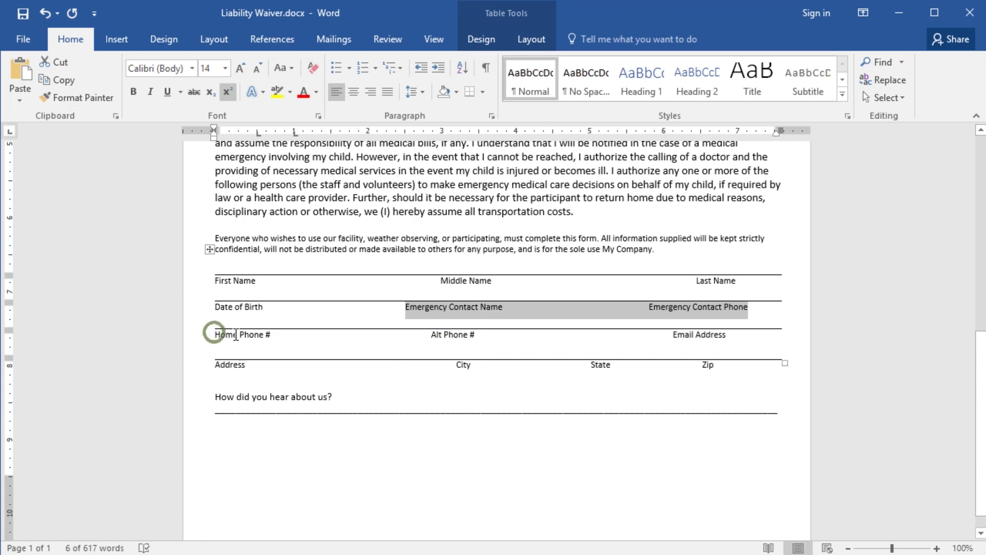
left_click_drag(426, 335, 473, 335)
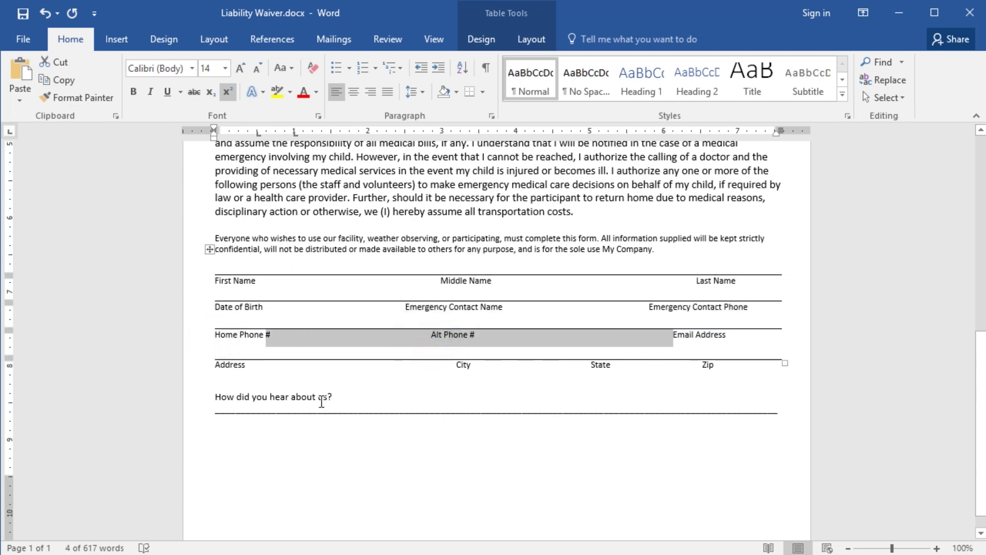
left_click_drag(216, 397, 341, 398)
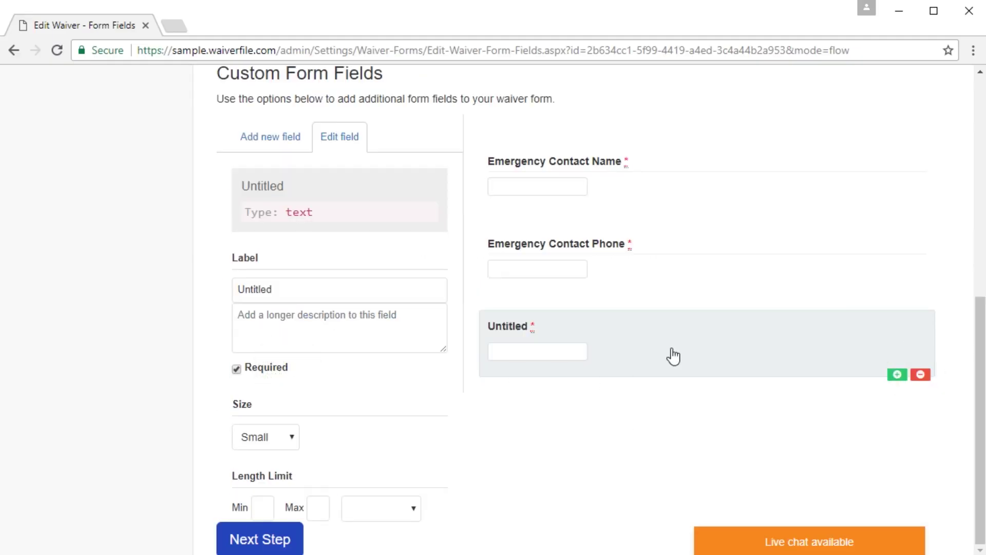
Step: Delete the Untitled field and a duplicated Emergency Contact Phone copy, then add a dropdown field
left_click(920, 375)
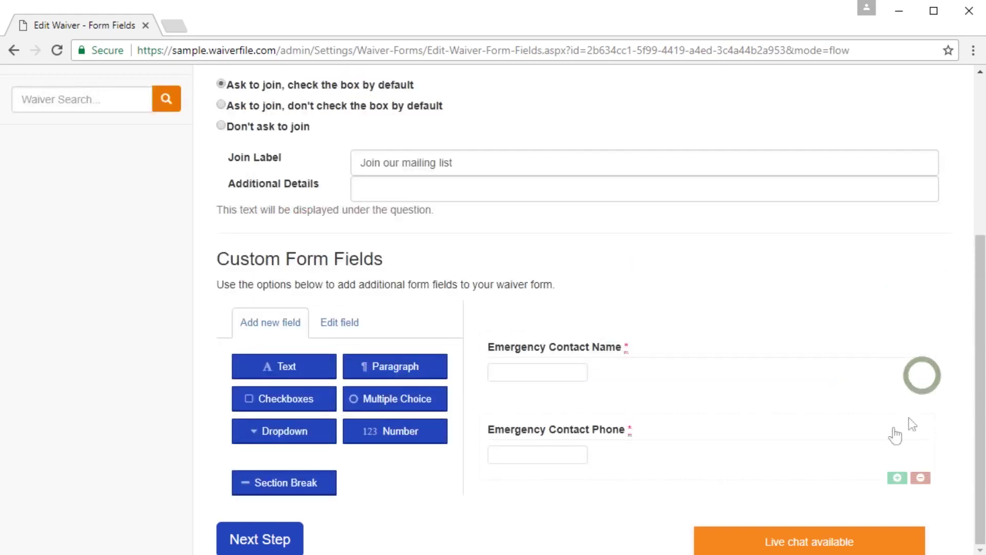
left_click(685, 453)
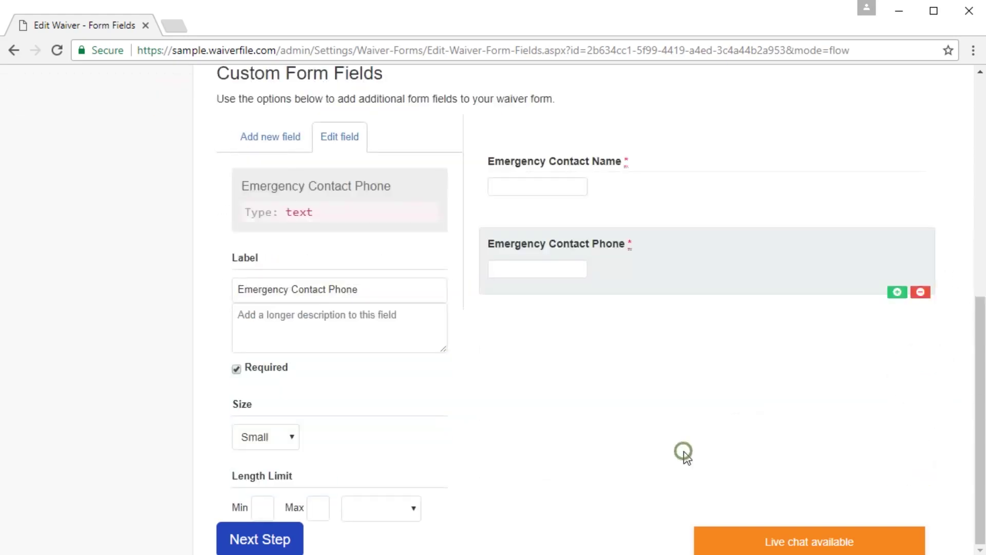
left_click(897, 293)
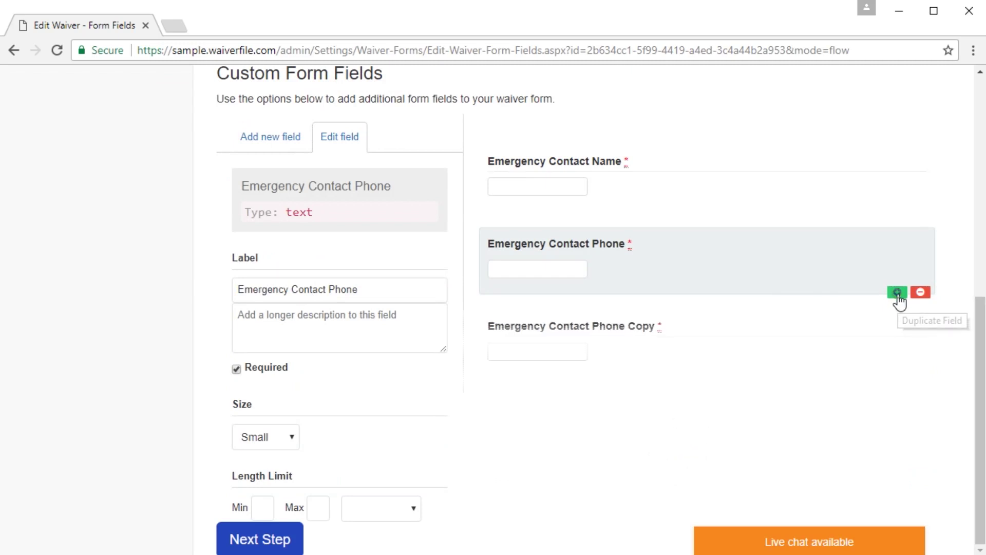
left_click(692, 355)
left_click(920, 374)
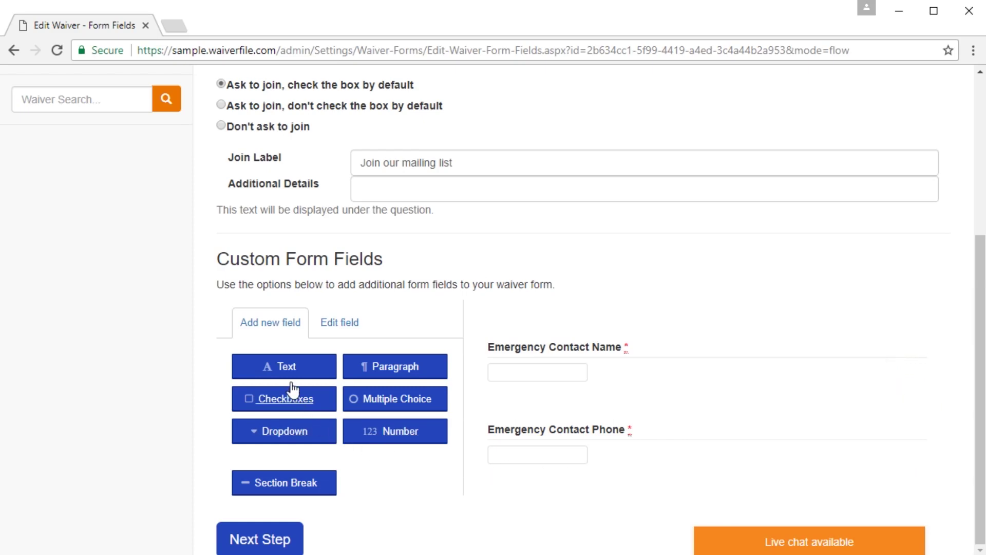
left_click(265, 441)
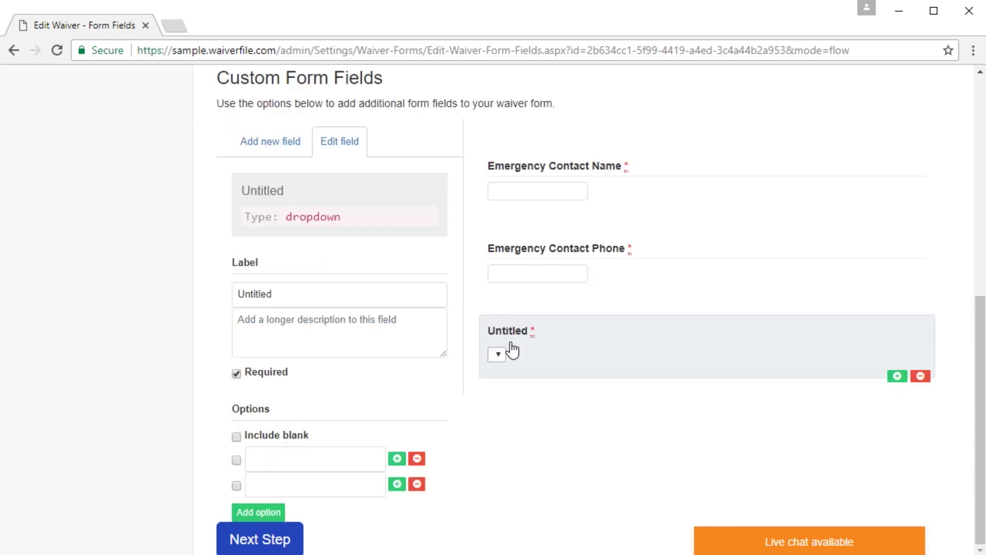
Step: Label the dropdown 'How did you hear about us?', make it optional, and add Google, Word of mouth, Newsletter
double_click(318, 297)
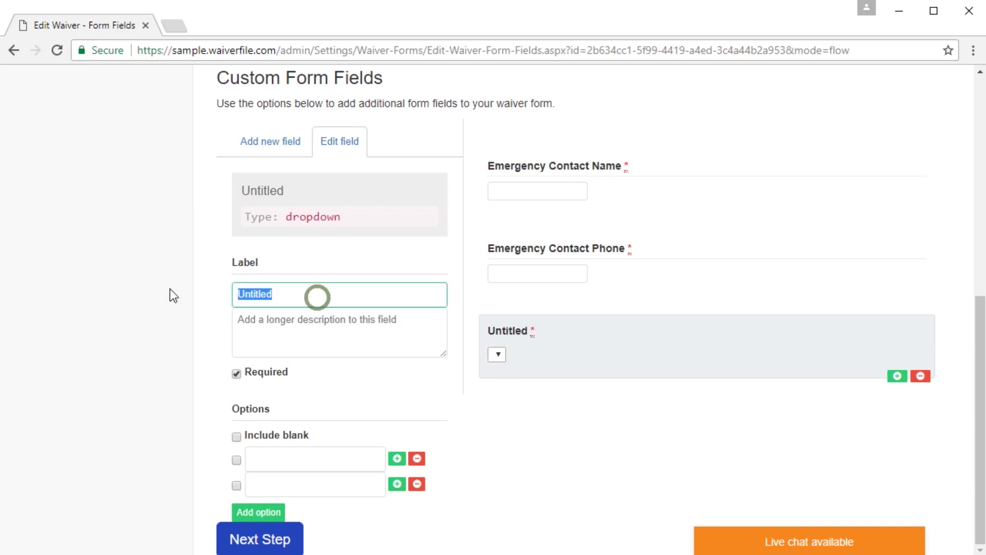
type("How did you hear about us?")
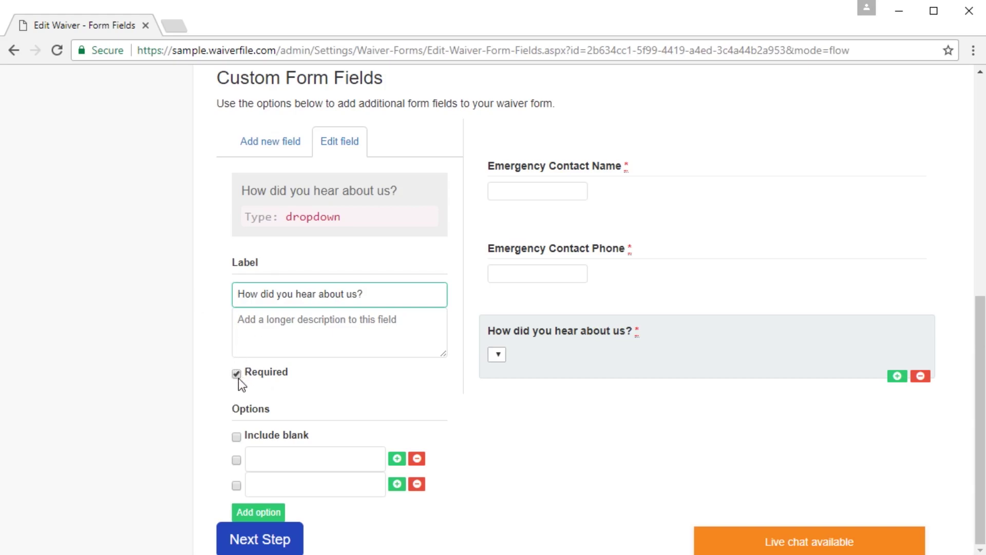
left_click(237, 376)
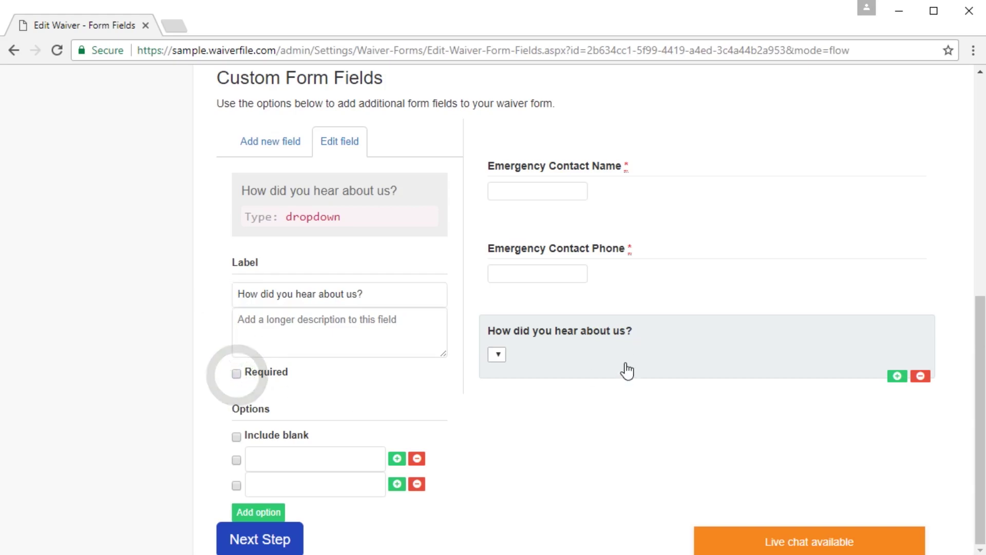
left_click(261, 455)
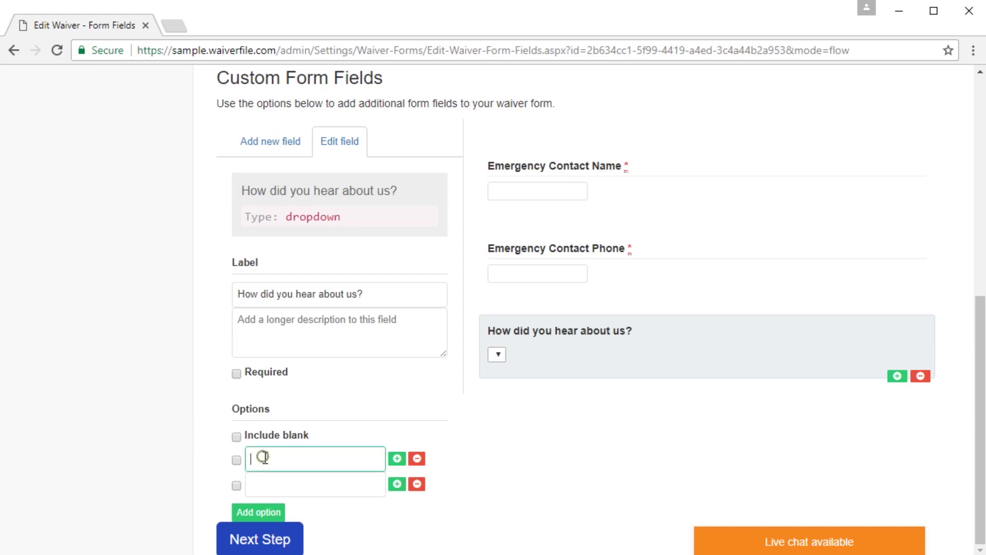
type("Google")
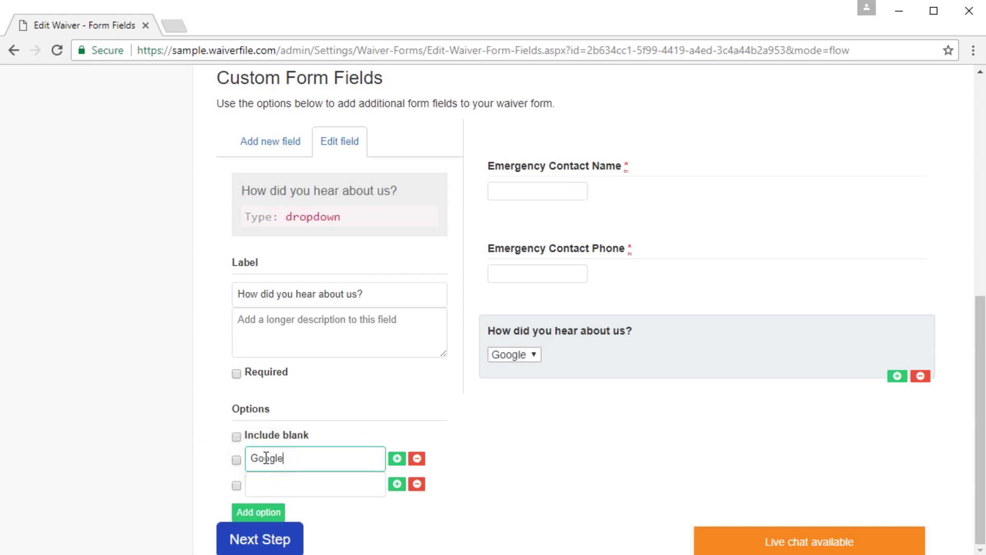
left_click(263, 484)
type("Word ")
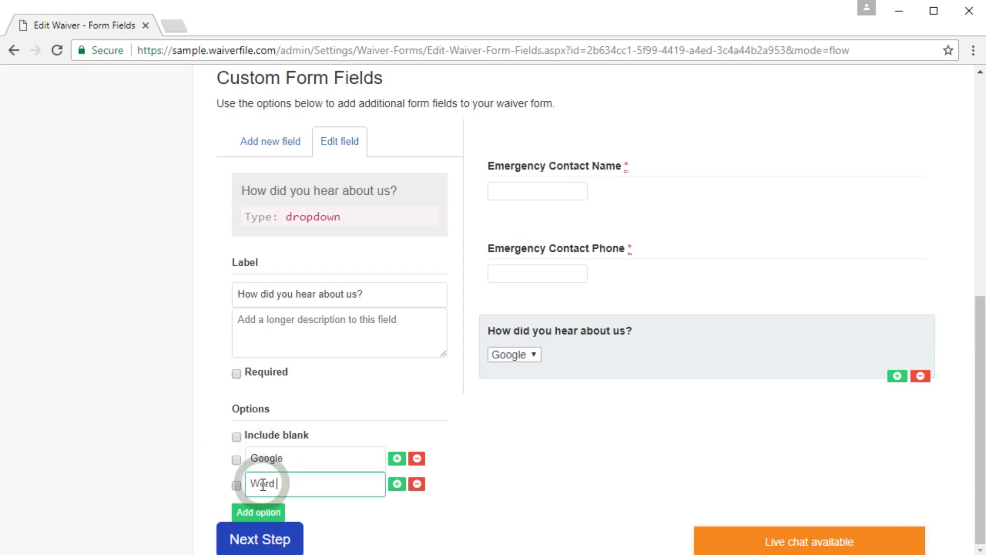
type("of moty")
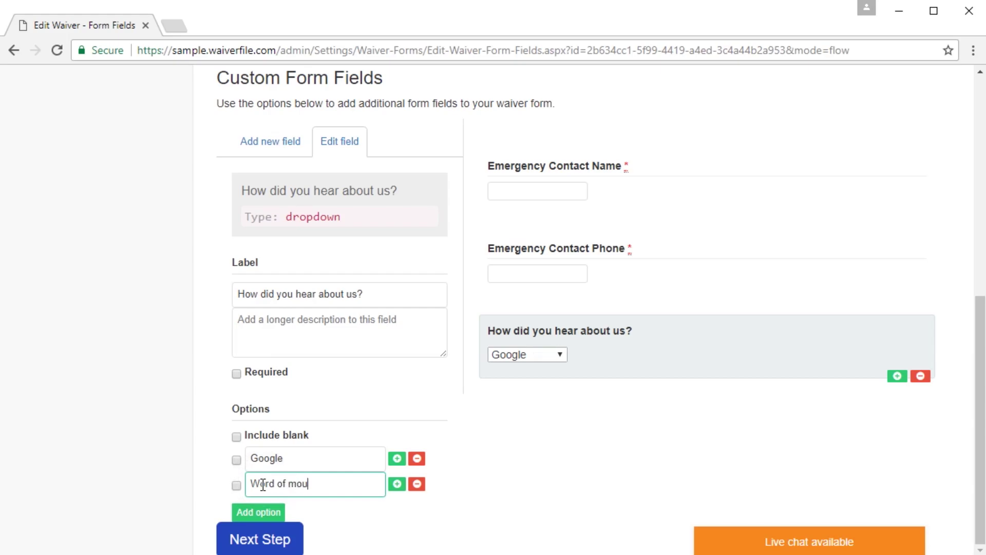
left_click(267, 508)
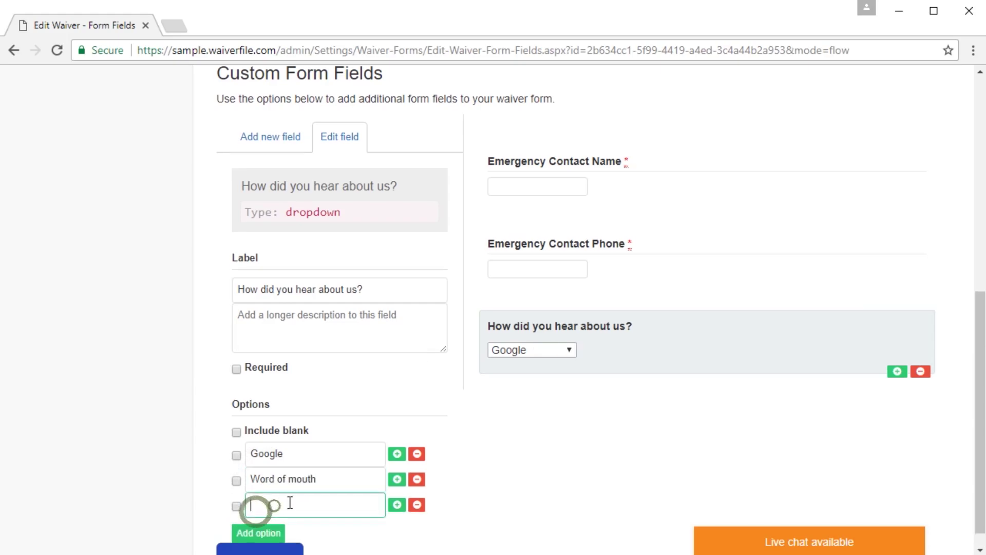
type("Newslett")
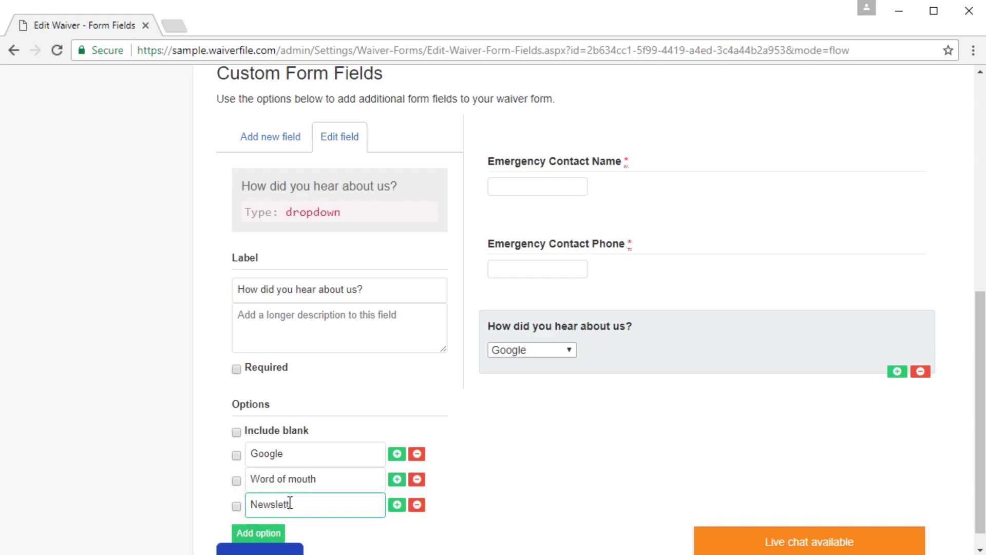
type("er")
left_click(578, 459)
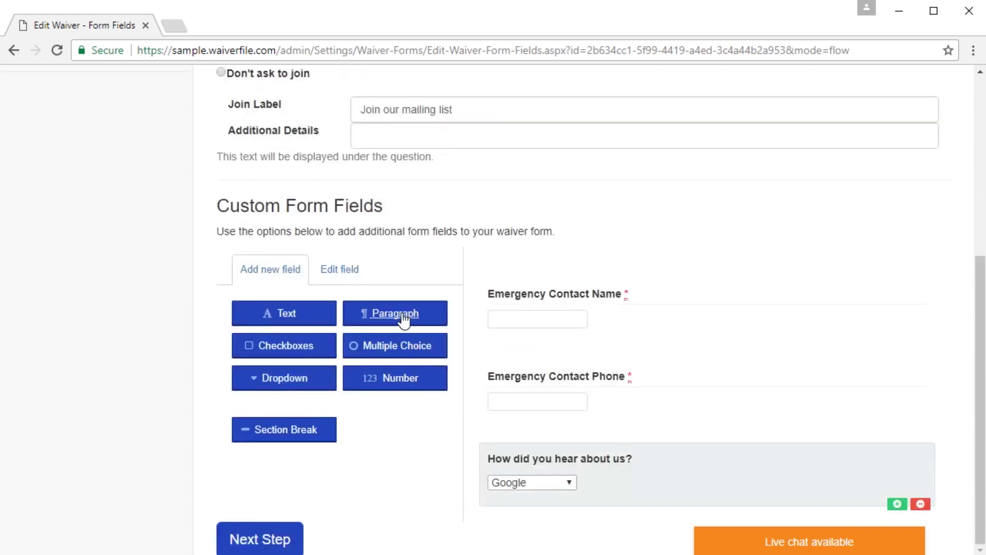
Step: Add and then delete Paragraph, Checkboxes, Multiple Choice and Number fields
left_click(402, 313)
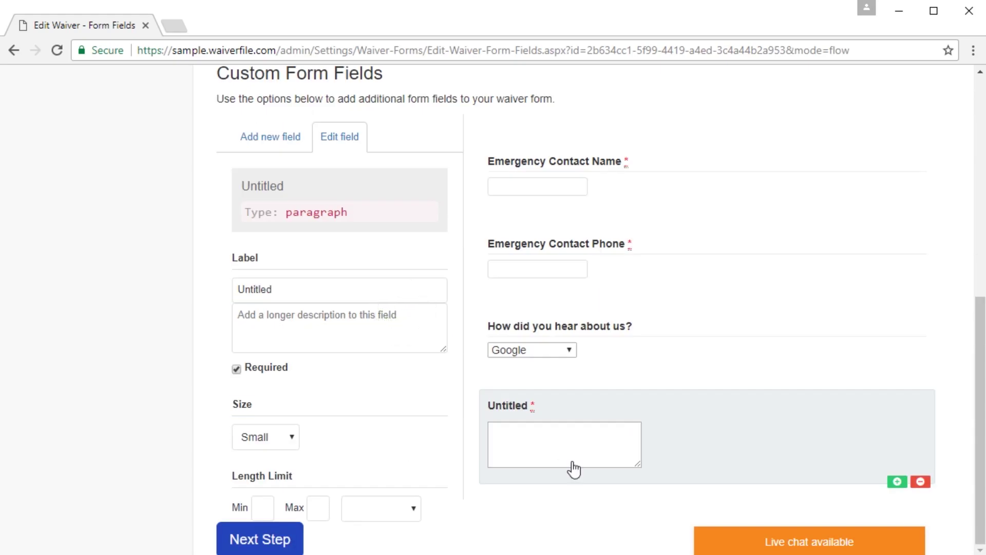
left_click(921, 482)
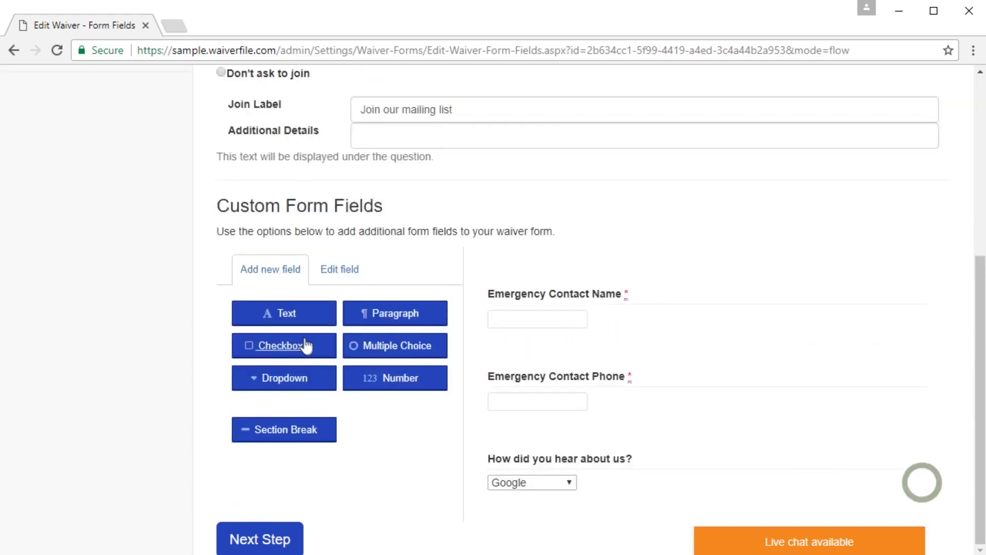
left_click(277, 348)
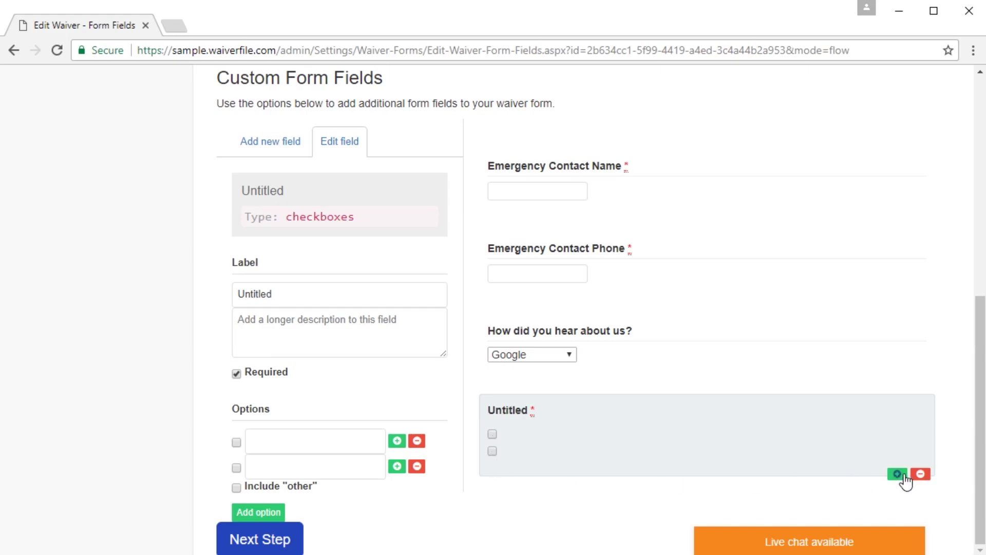
left_click(921, 475)
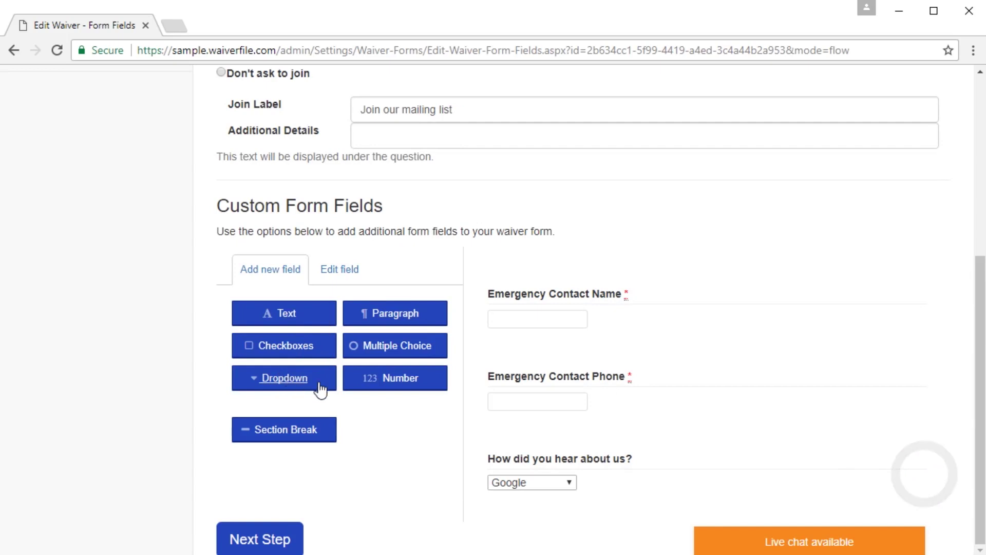
left_click(396, 346)
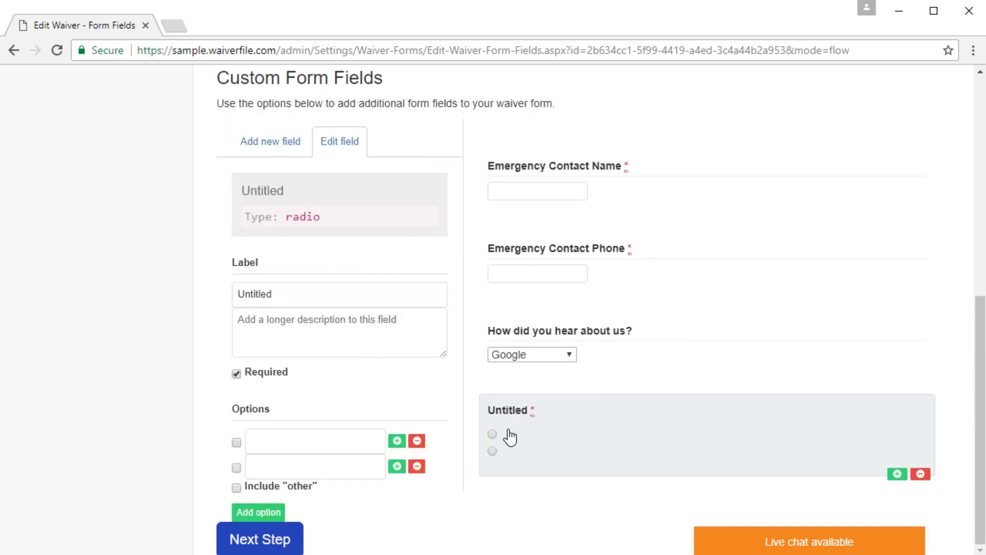
left_click(920, 473)
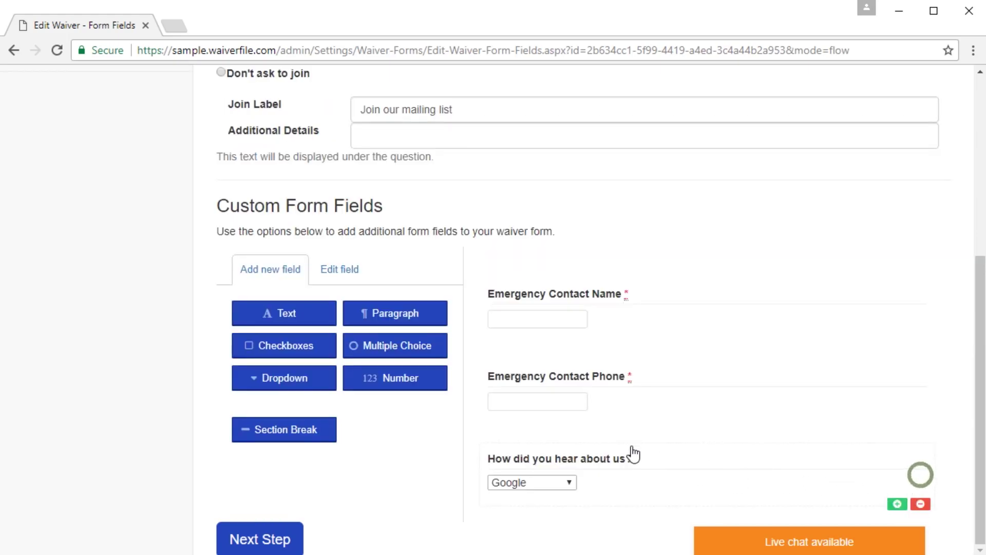
left_click(395, 378)
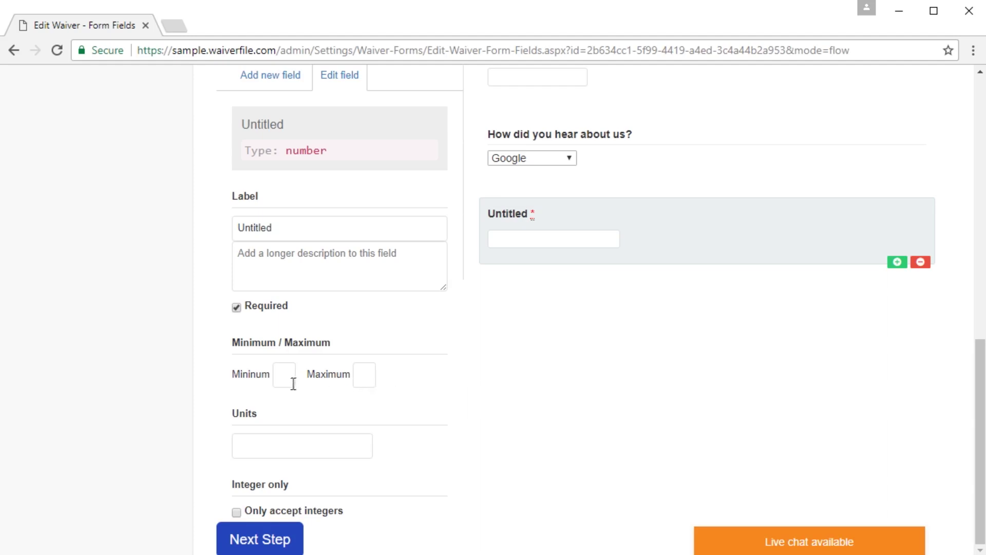
left_click(364, 376)
left_click(922, 263)
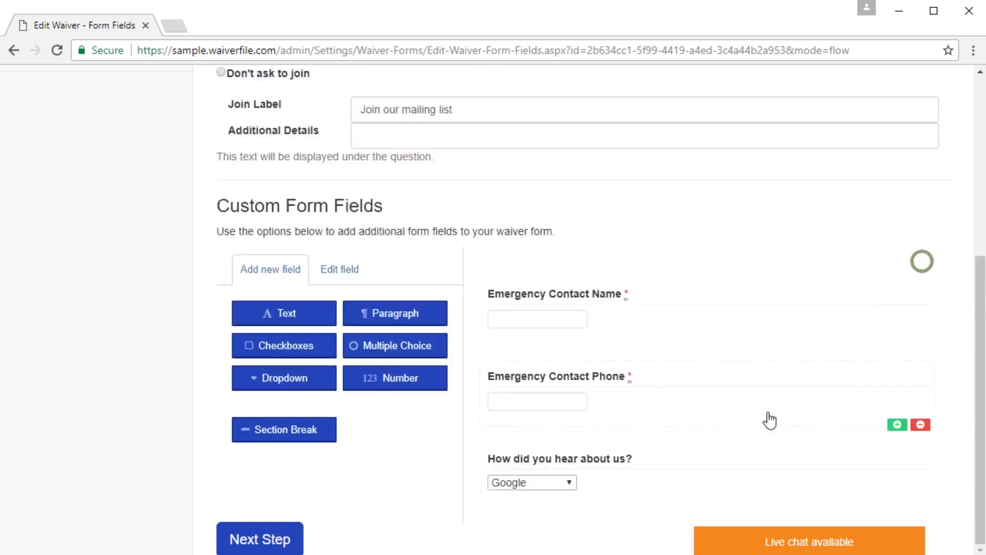
Step: Add a Section Break labelled 'section' and continue to the waiver text step
left_click(280, 436)
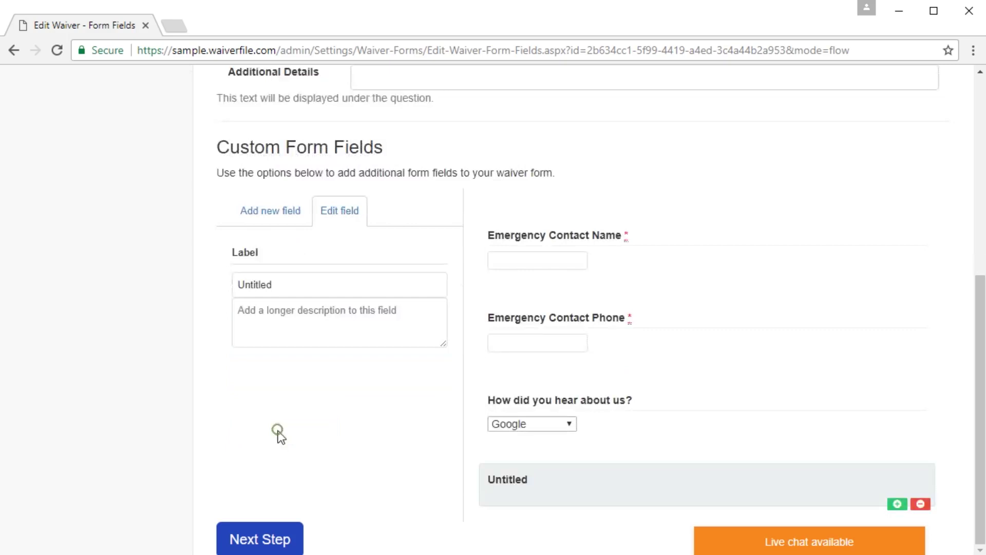
left_click(500, 479)
left_click_drag(315, 283, 195, 279)
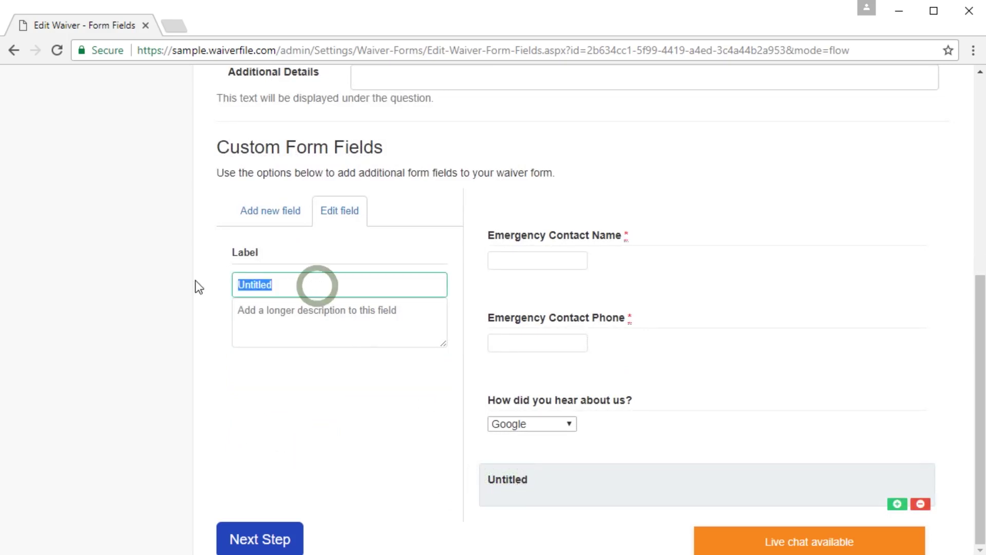
type("section")
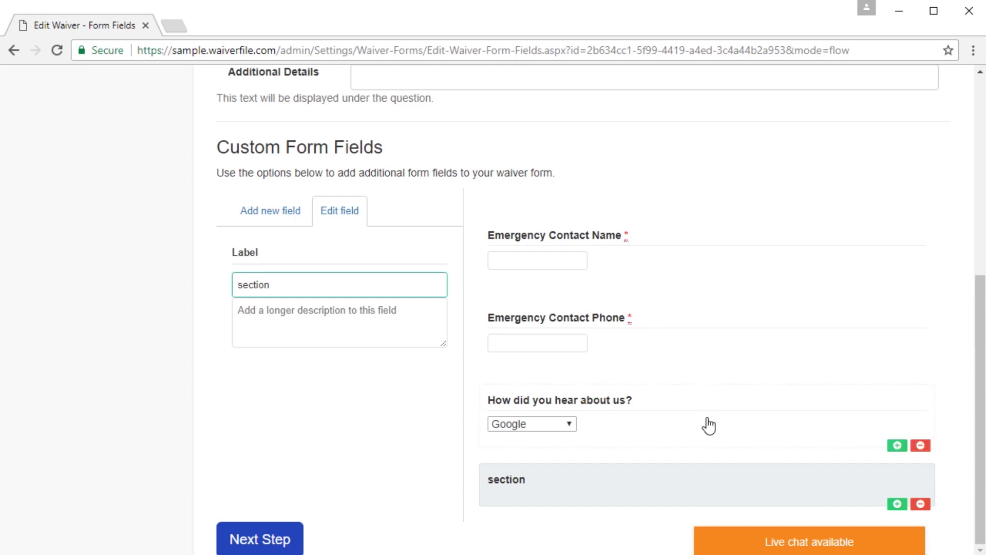
key("Return")
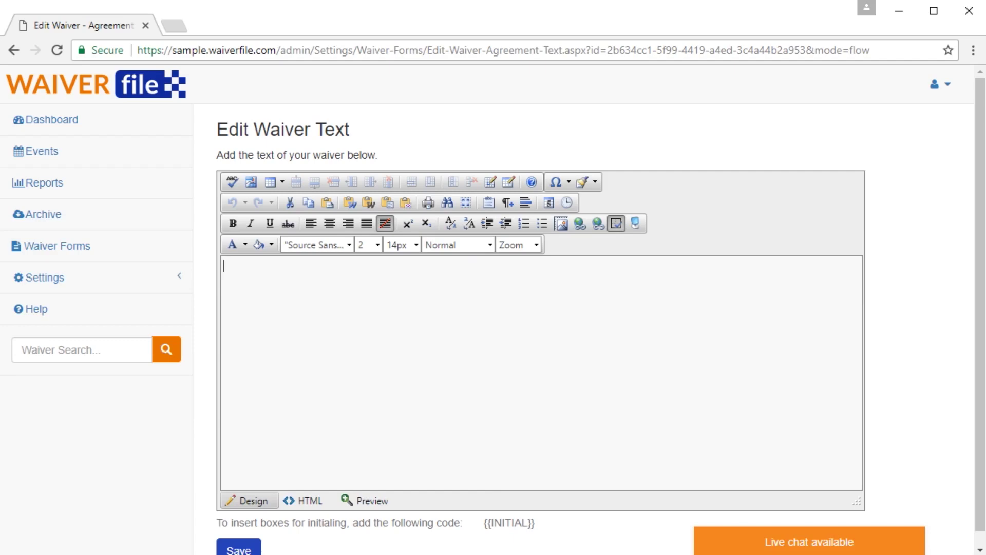
Step: In the Word Liability Waiver document, select the waiver text from 'In consideration' onward
key("alt+Tab")
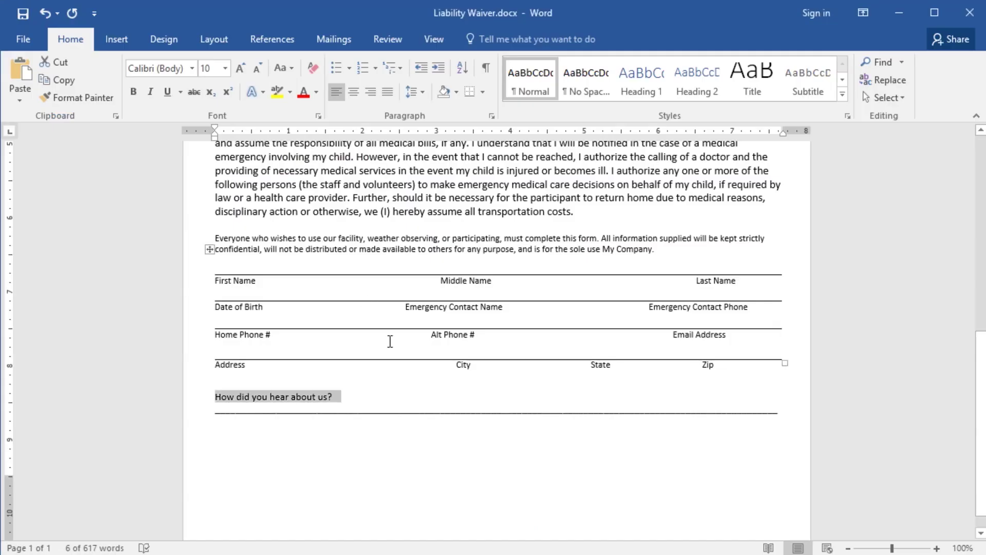
left_click(680, 249)
scroll(678, 252, "up", 5)
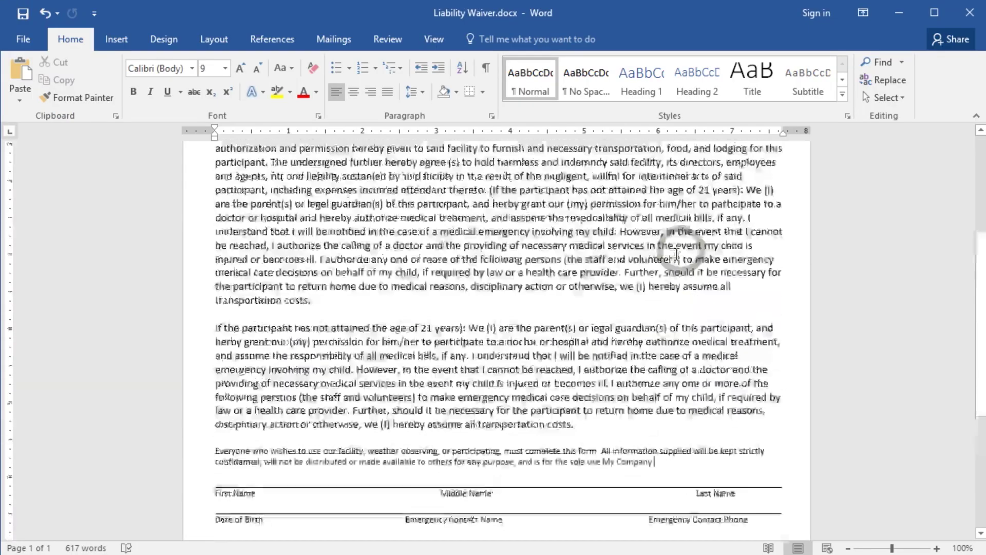
scroll(678, 254, "up", 4)
left_click(216, 209, "shift")
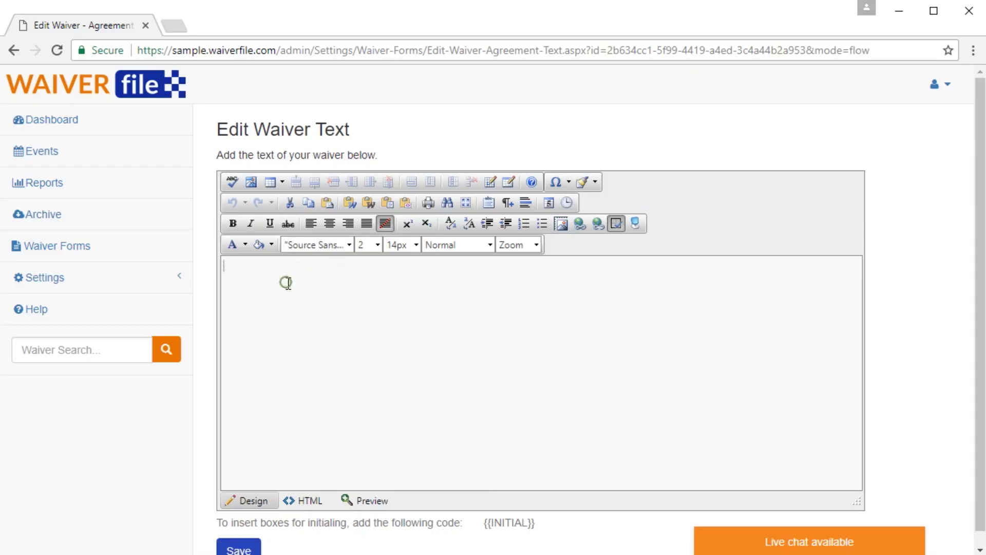
Step: Paste the Word waiver text into the editor, accept the formatting cleanup, and review it
left_click(285, 283)
key("ctrl+v")
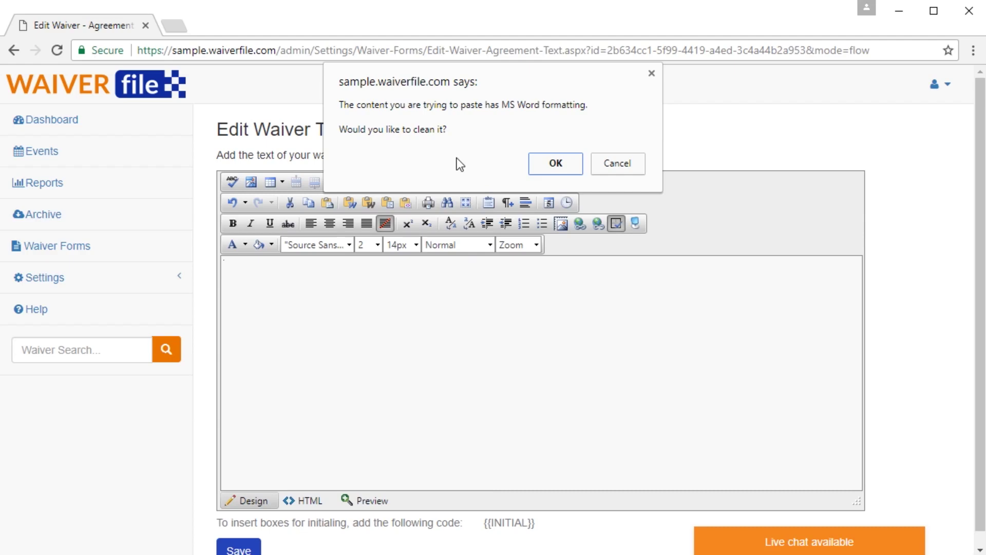
left_click(545, 165)
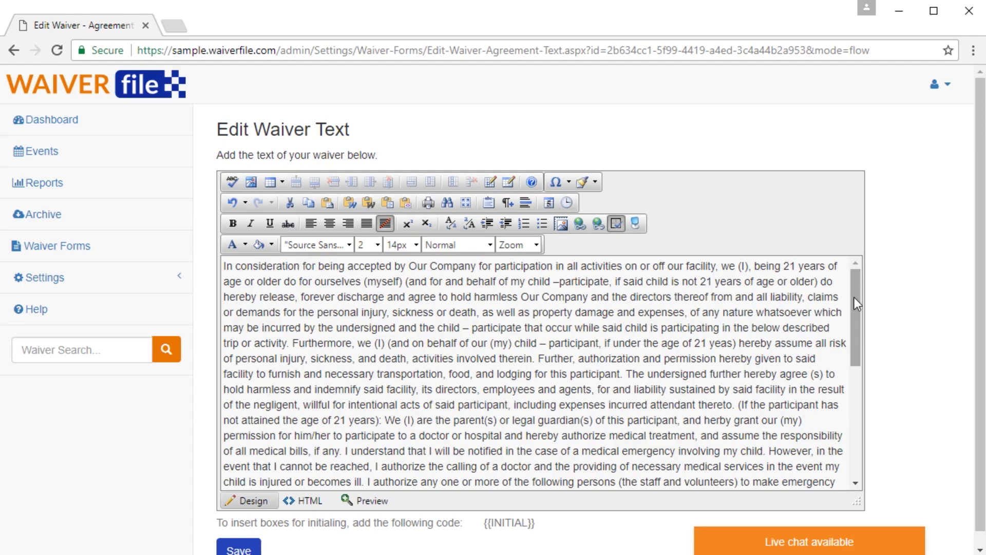
left_click_drag(854, 297, 864, 427)
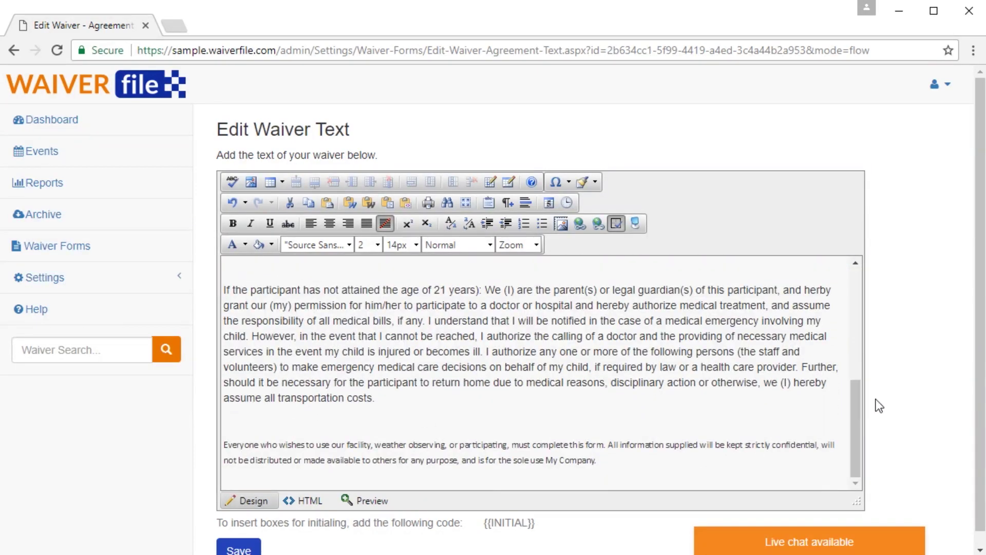
scroll(878, 393, "down", 1)
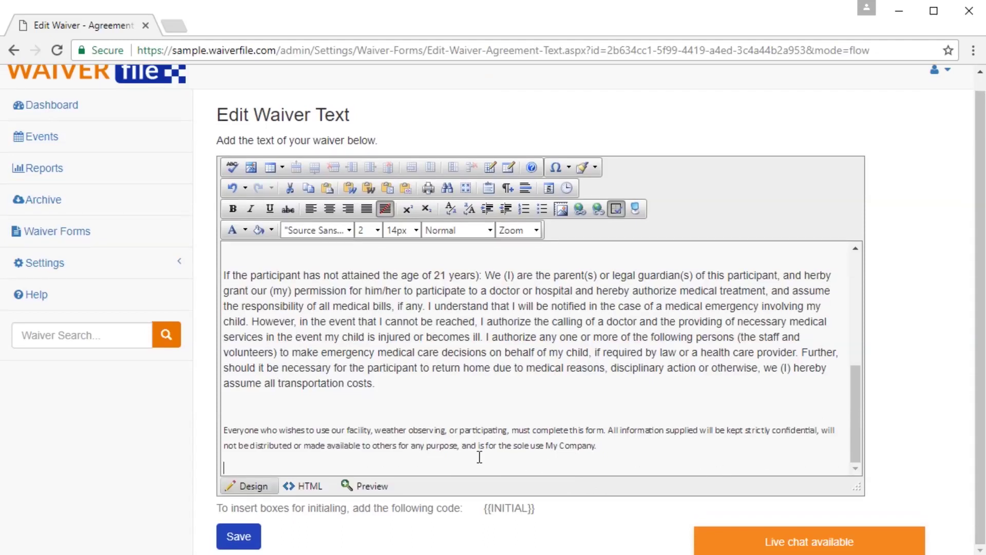
scroll(460, 395, "up", 2)
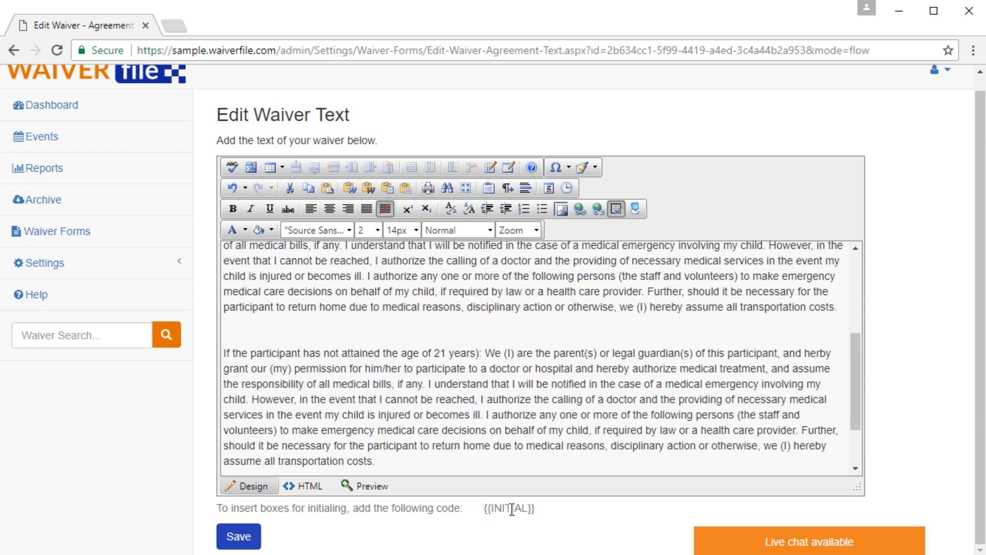
Step: Paste the {{INITIAL}} code on the blank line after the first paragraph and save
left_click_drag(545, 514, 482, 512)
key("ctrl+c")
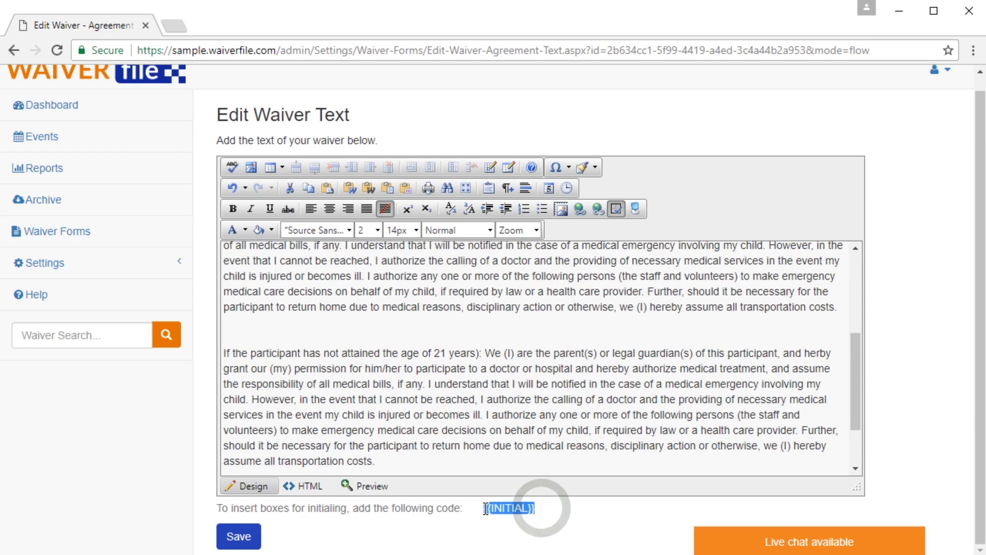
left_click(255, 323)
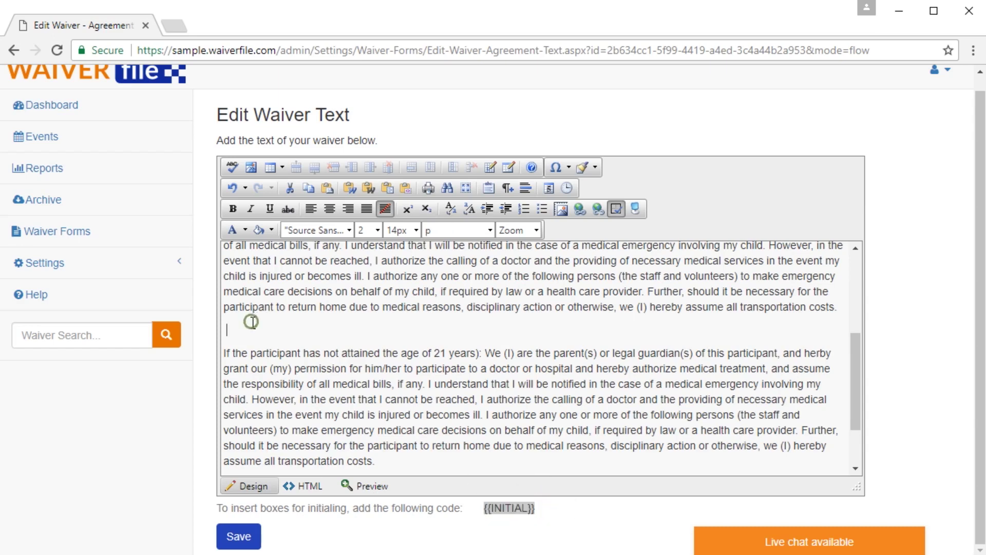
key("ctrl+v")
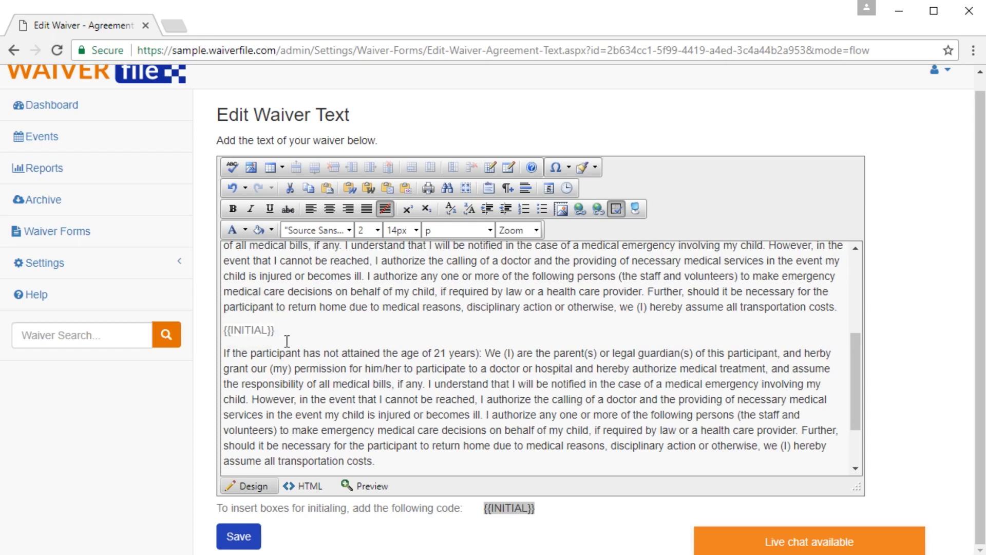
left_click(236, 537)
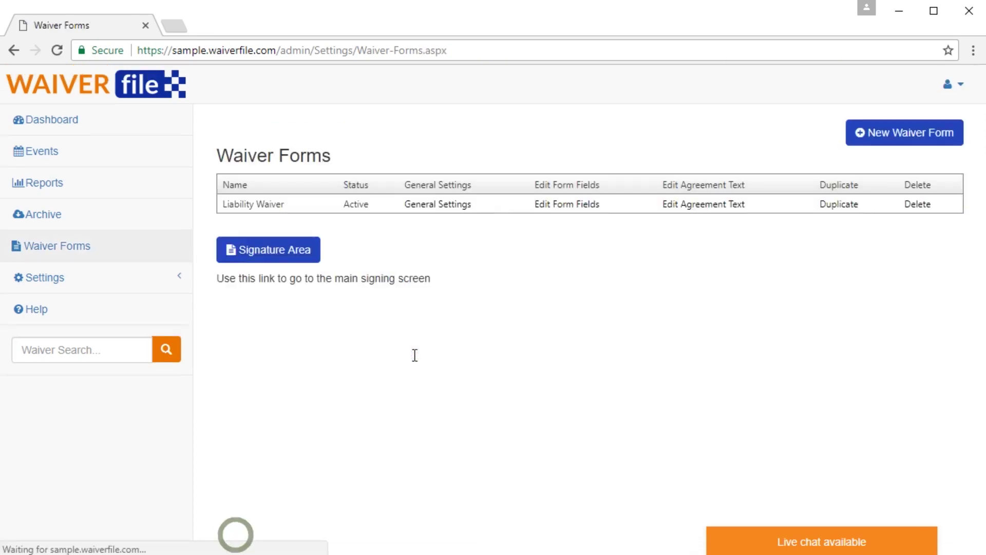
Step: Open the Signature Area and start signing a General Admission waiver
left_click(265, 256)
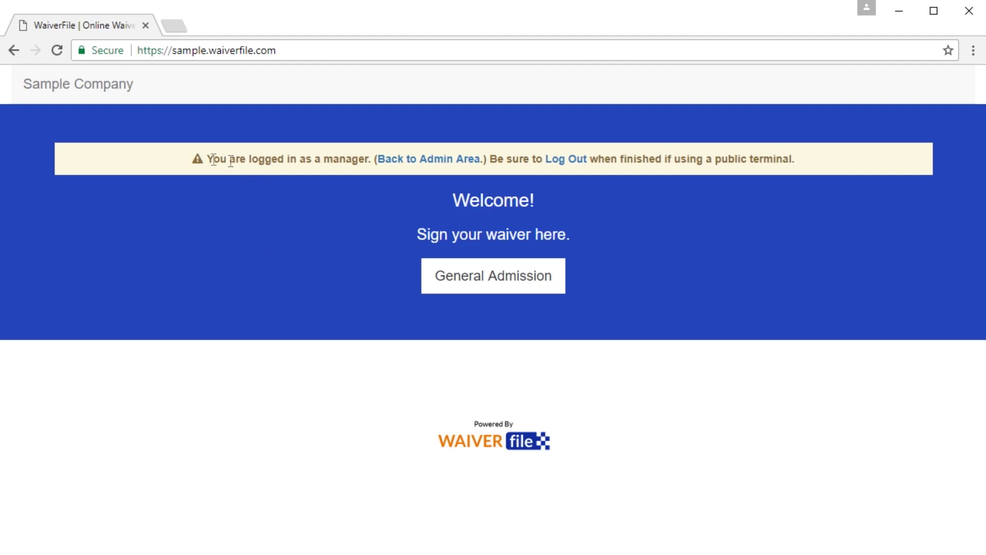
left_click_drag(196, 159, 365, 163)
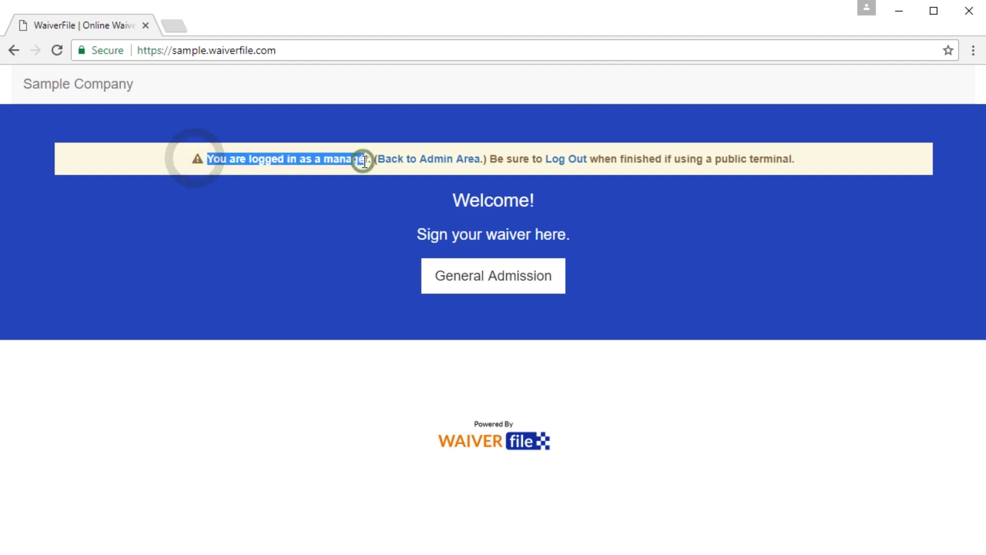
left_click(355, 160)
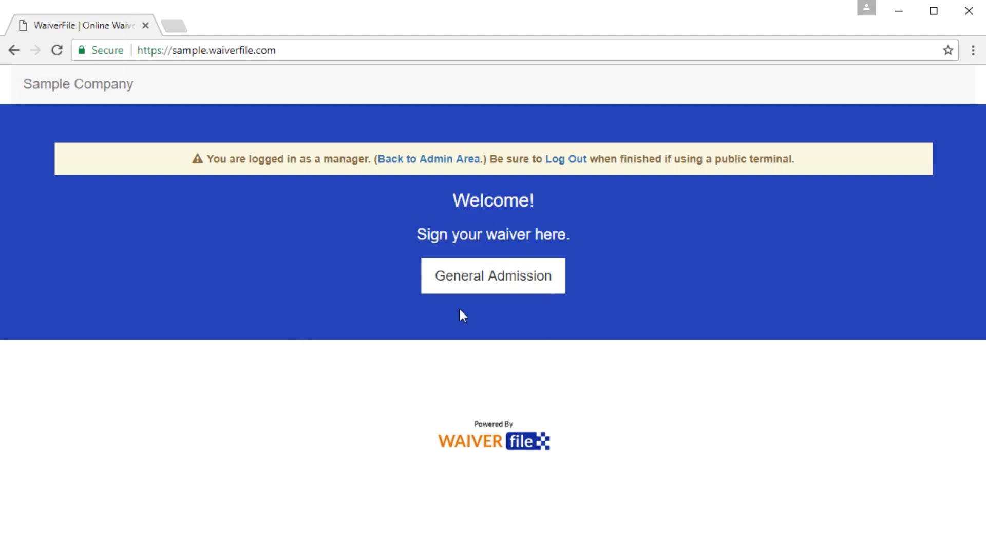
left_click(483, 272)
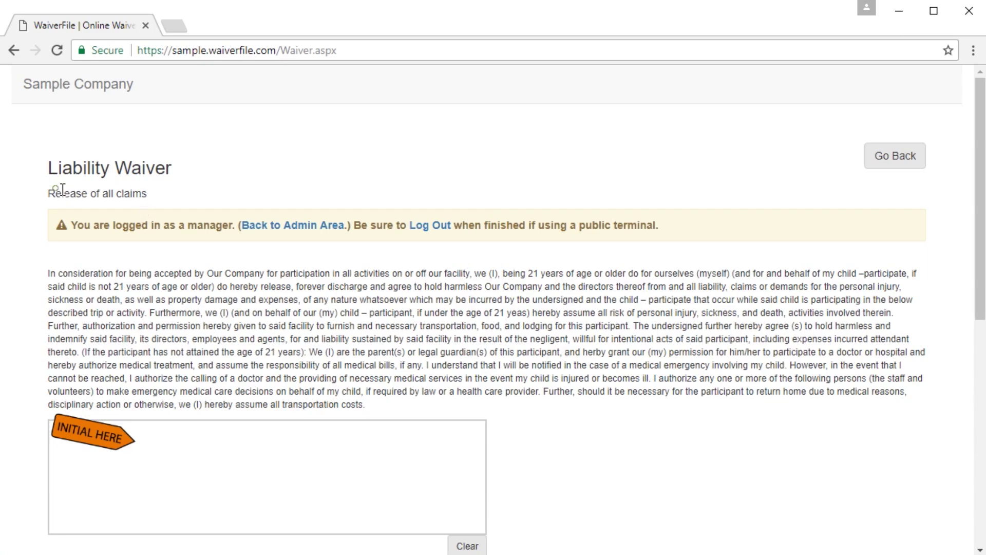
Step: Draw initials in the INITIAL HERE box after the first paragraph
scroll(137, 193, "down", 1)
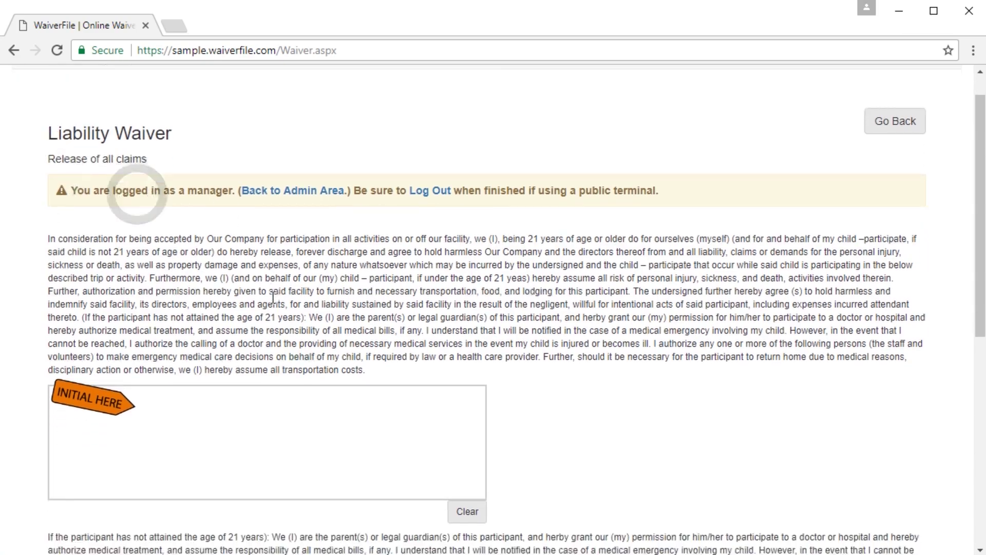
scroll(273, 297, "down", 5)
scroll(260, 213, "up", 4)
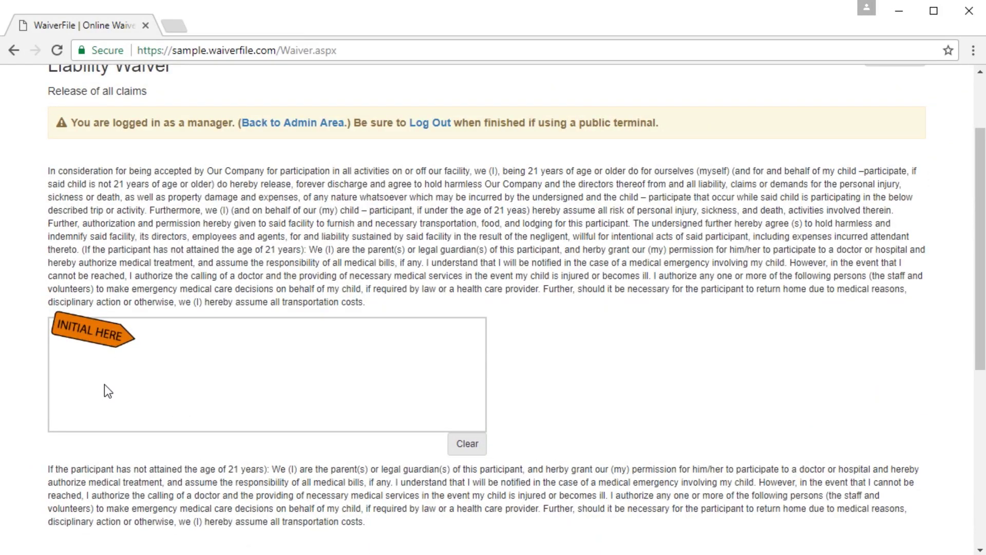
mouse_move(92, 383)
left_mouse_down()
mouse_move(233, 383)
mouse_move(321, 411)
mouse_move(404, 387)
left_mouse_up()
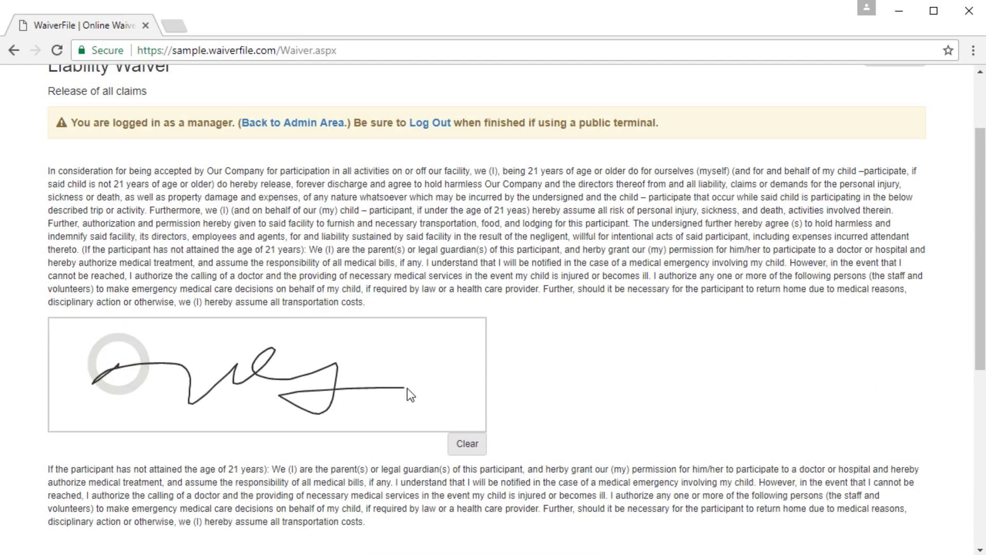
Step: Choose Adult and Children, sign, agree to submit, and go back to the admin area
scroll(544, 370, "down", 4)
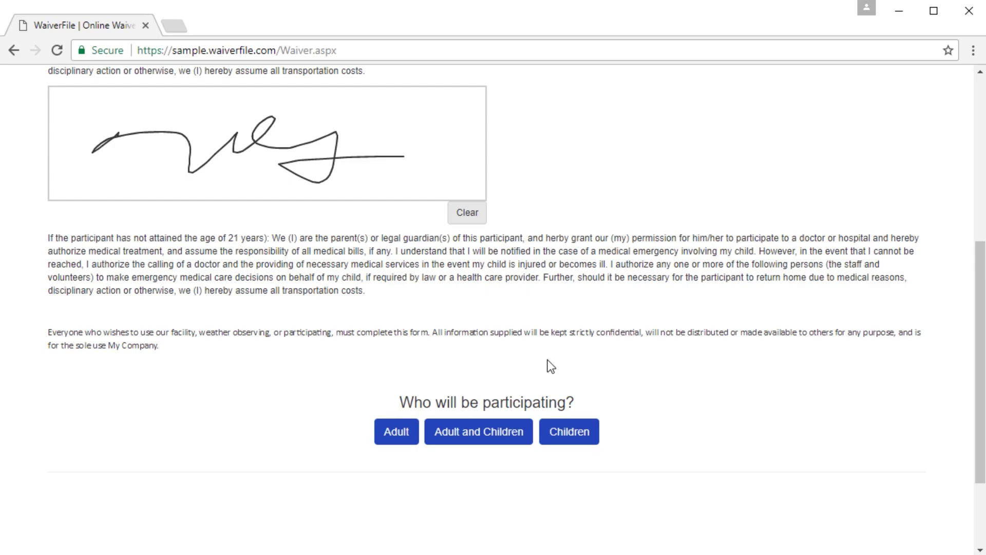
left_click(480, 437)
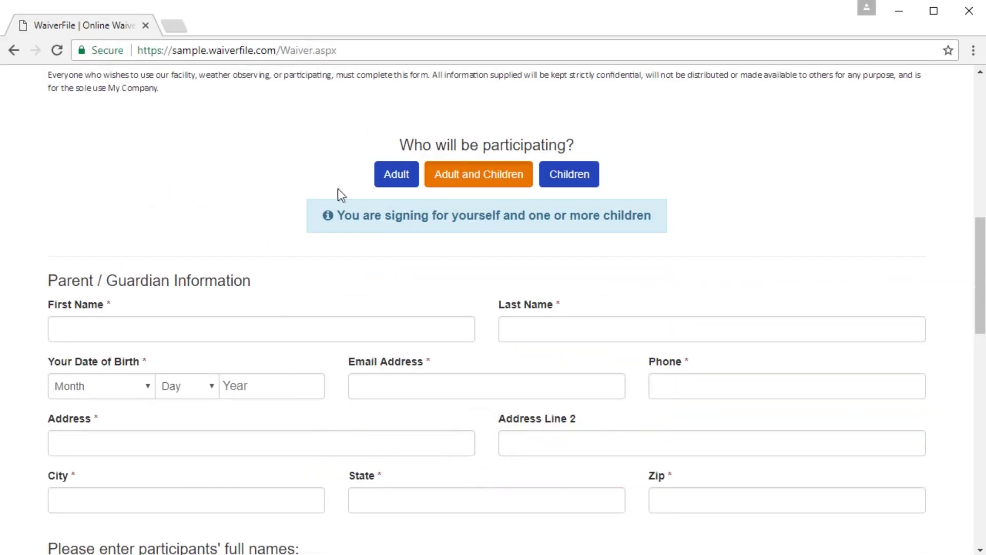
left_click(393, 175)
left_click(475, 173)
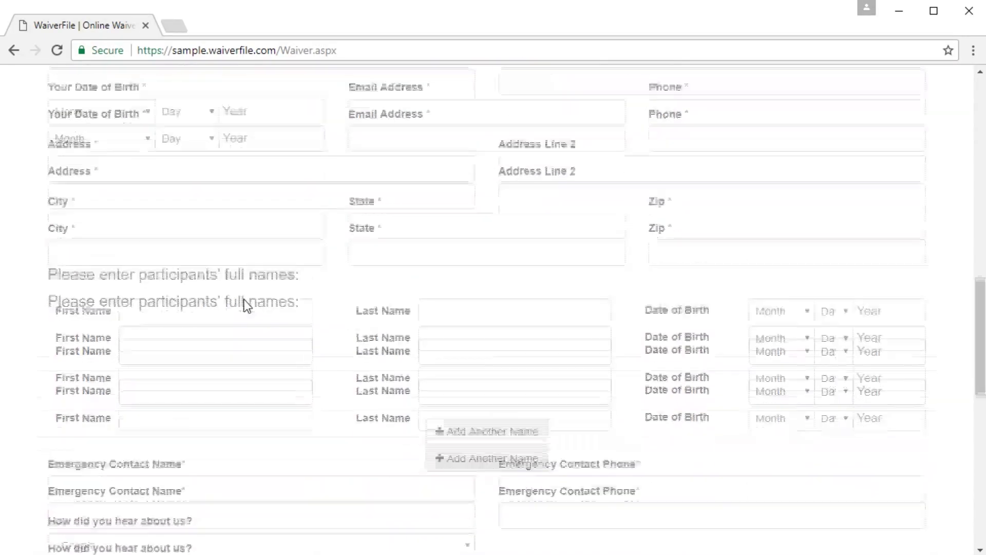
mouse_move(150, 272)
left_mouse_down()
mouse_move(89, 331)
mouse_move(653, 313)
mouse_move(917, 271)
left_mouse_up()
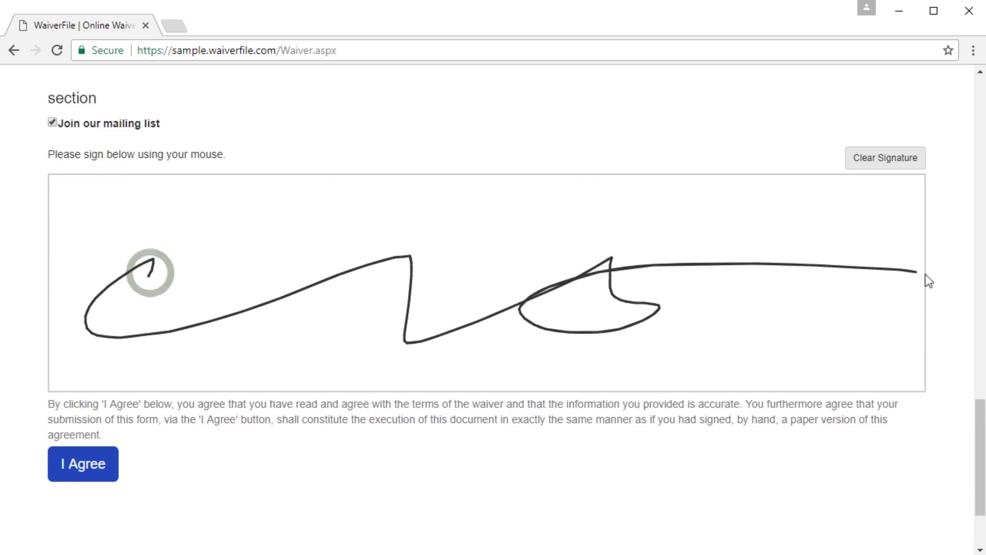
left_click(65, 465)
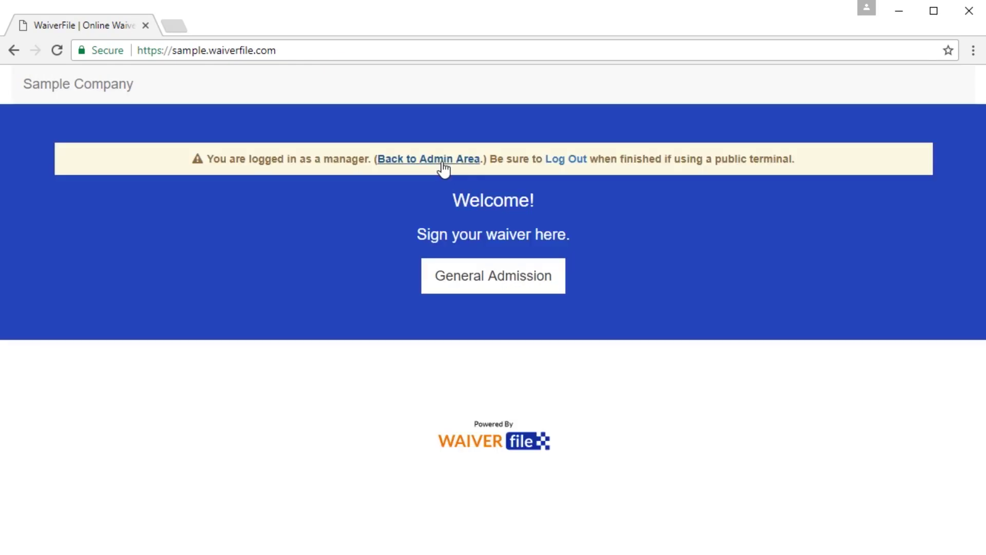
left_click(439, 160)
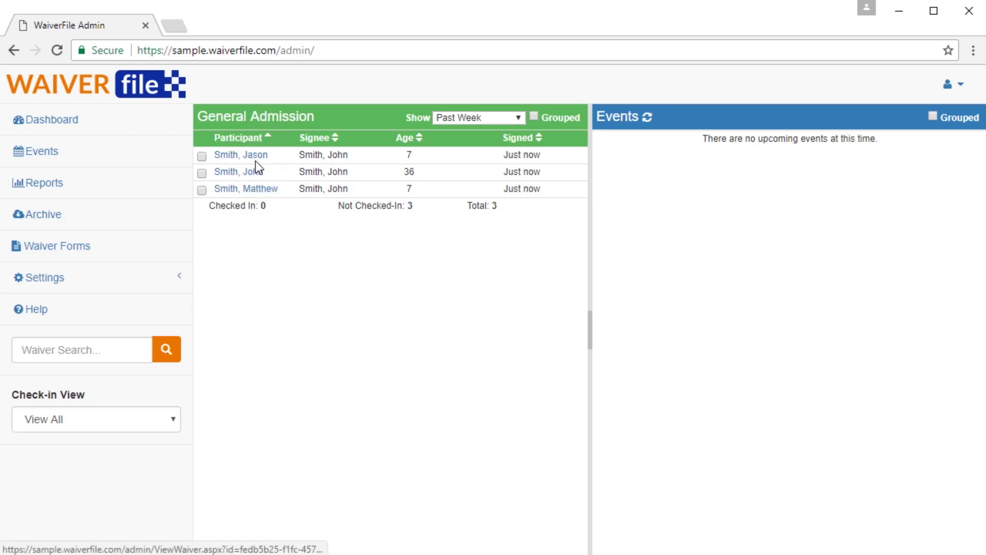
Step: Tick 'Grouped' in the General Admission header to nest children under their adult
left_click(534, 115)
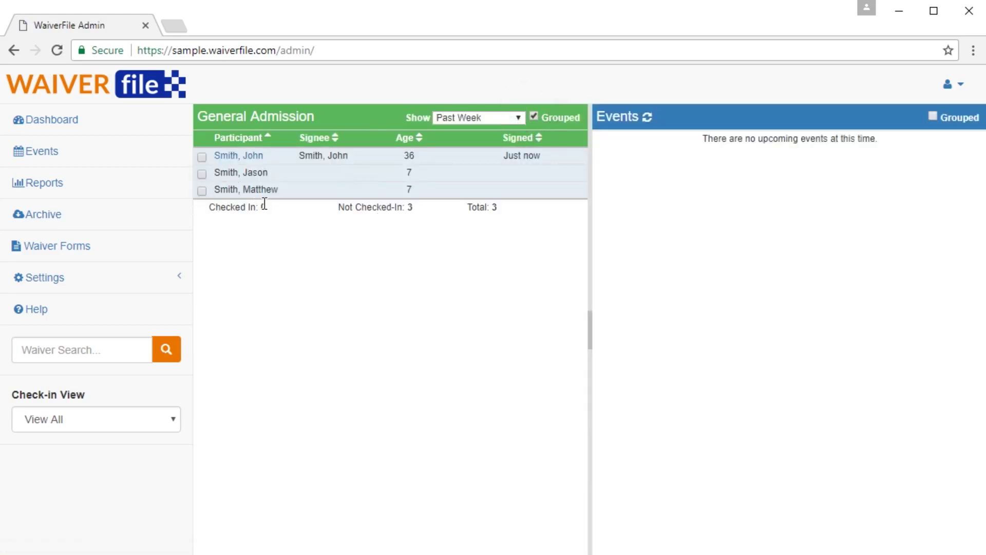
Step: Open the adult's waiver record and review its client IP, participants, wording and signatures
left_click(235, 156)
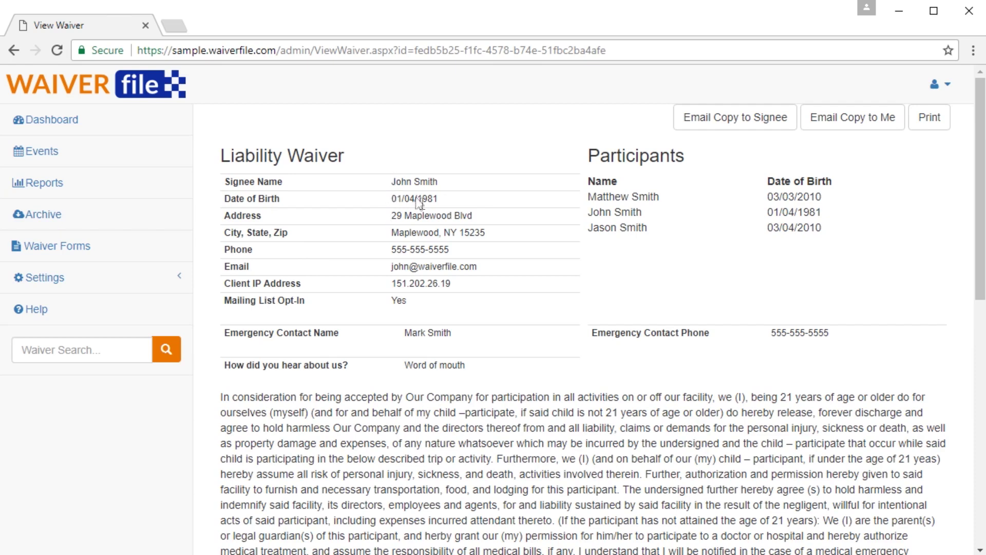
left_click_drag(455, 281, 375, 282)
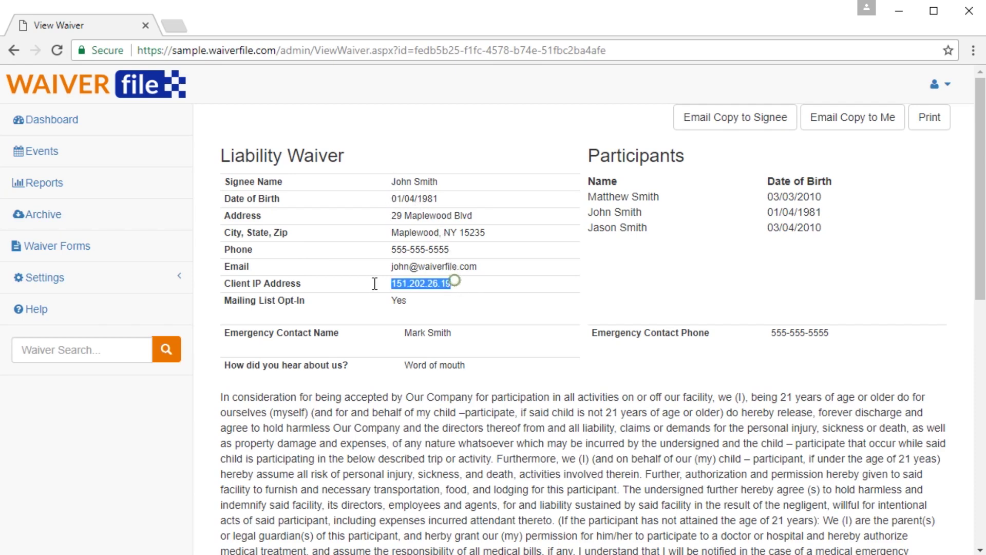
left_click_drag(596, 191, 658, 227)
left_click(658, 228)
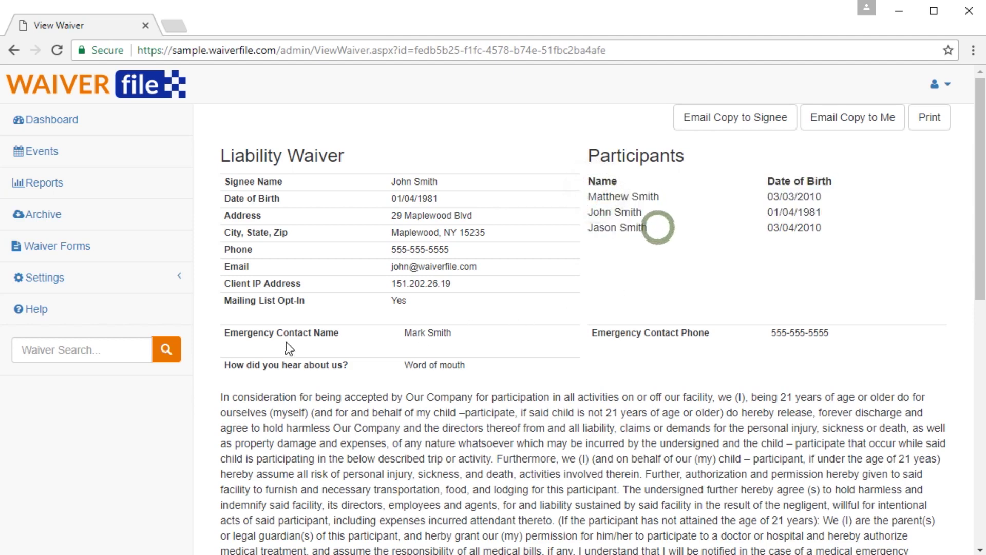
scroll(568, 338, "down", 1)
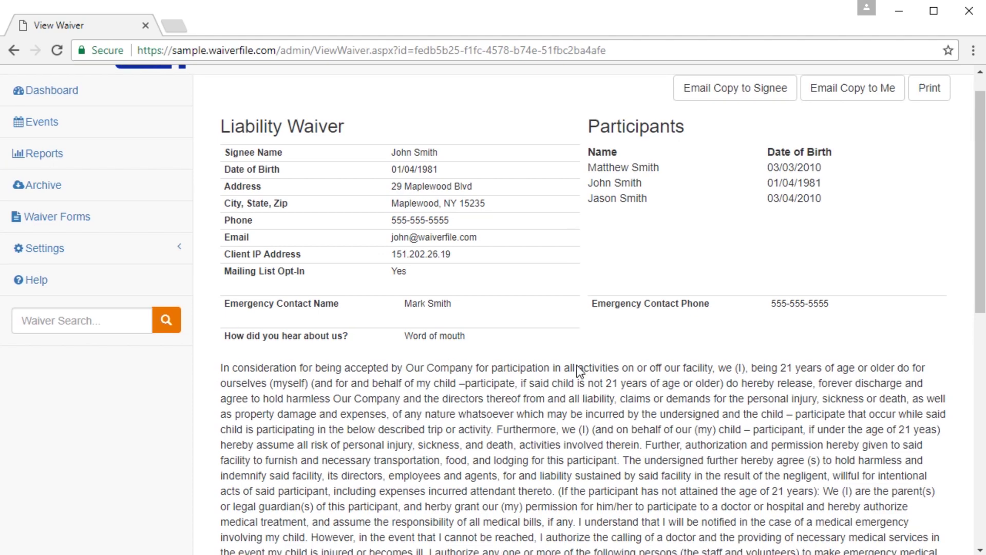
scroll(578, 365, "down", 5)
scroll(577, 366, "down", 8)
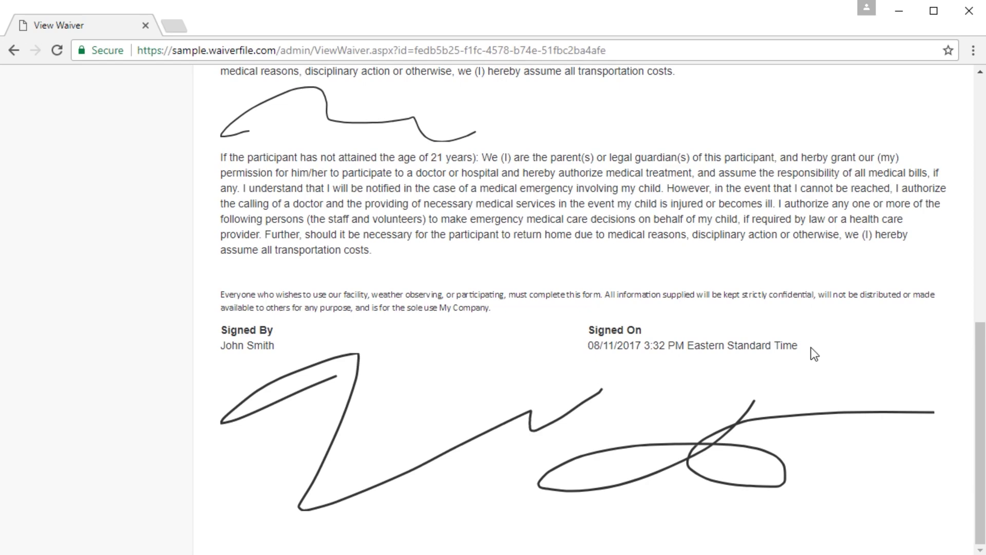
scroll(421, 368, "up", 11)
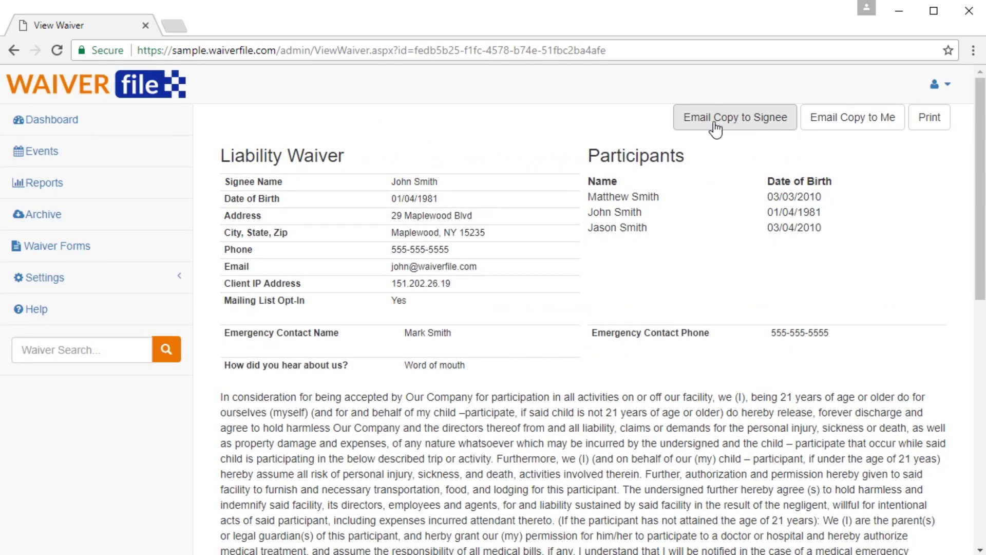
Step: Email and confirm a copy of the signed waiver to the signee, then send a copy to yourself
left_click(742, 124)
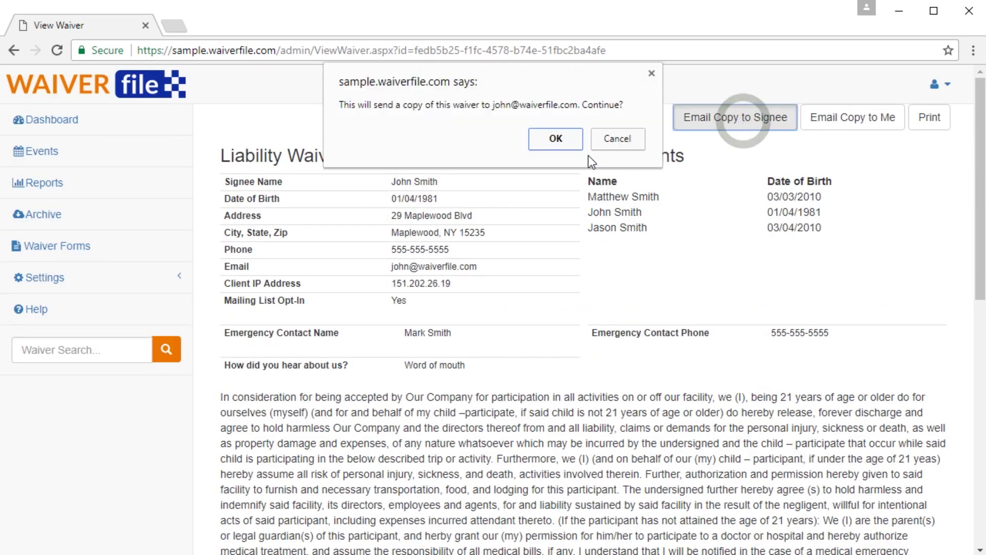
left_click(552, 138)
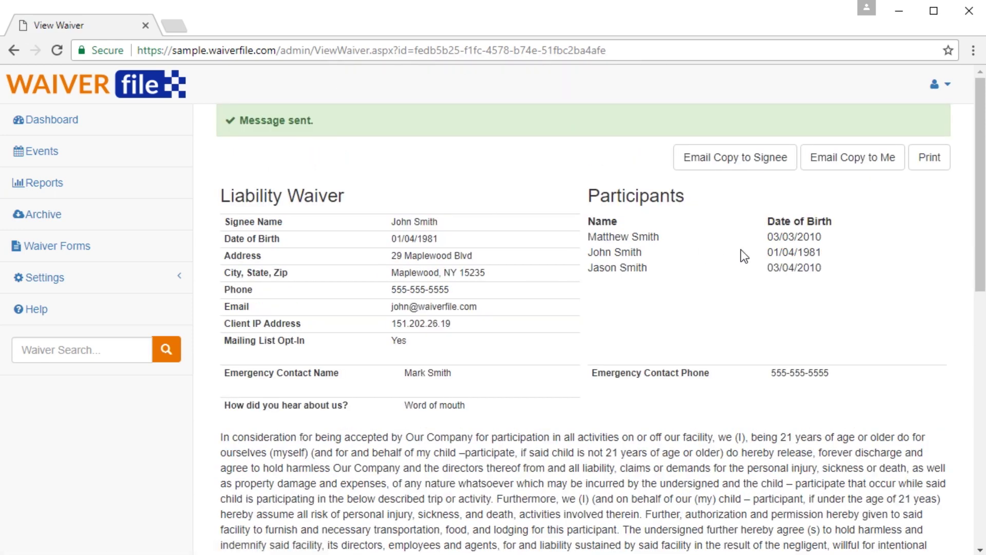
left_click(842, 157)
Step: Return to the dashboard with 'Past Week' kept, then go to the Events page
left_click(57, 119)
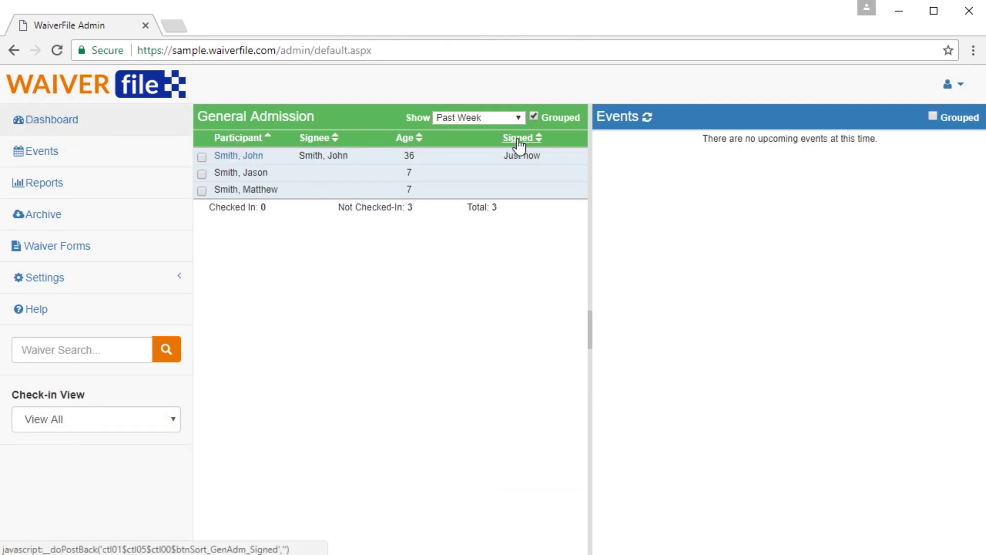
left_click(455, 118)
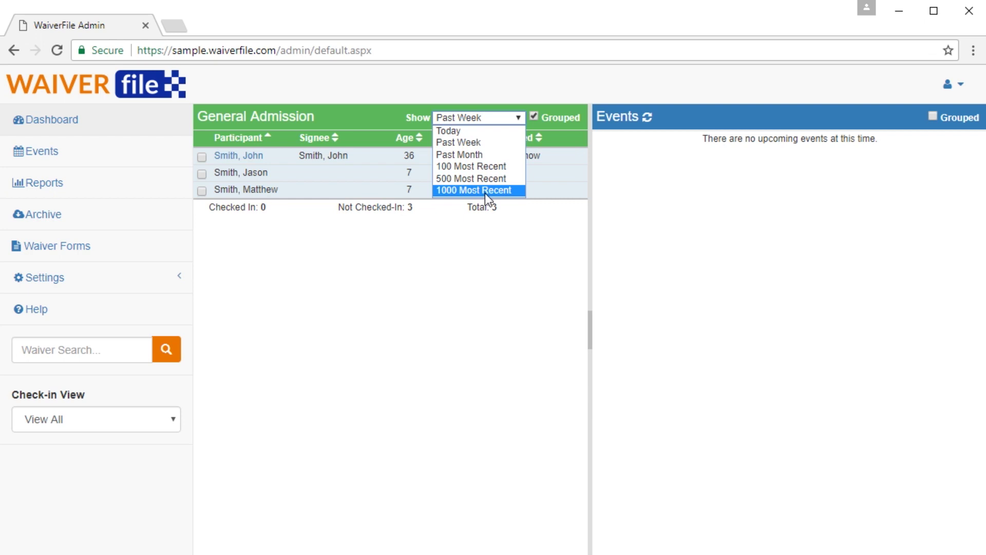
left_click(463, 277)
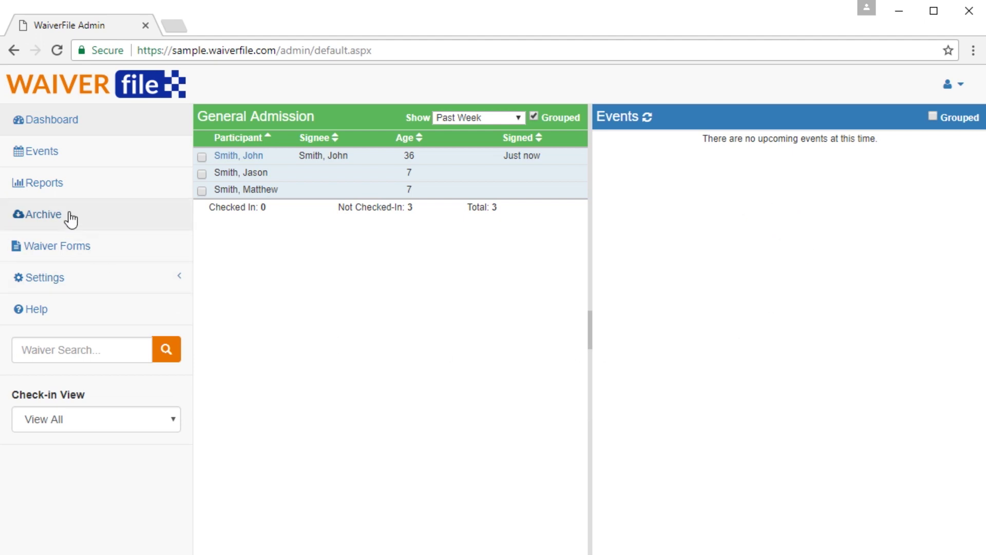
left_click(39, 151)
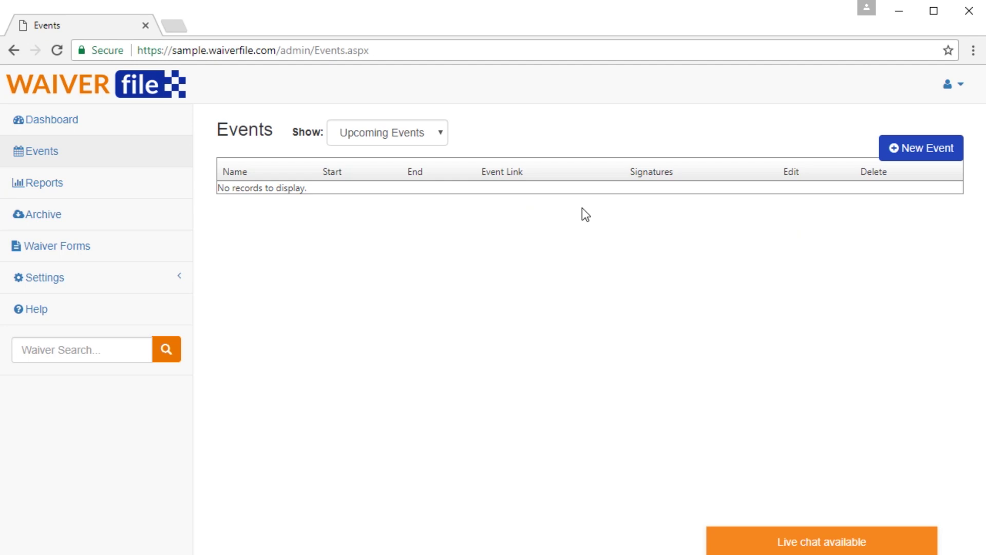
Step: Create the Jack's Birthday Party event for 08/12/2017 at 12:30 PM and save it
left_click(922, 149)
left_click(415, 181)
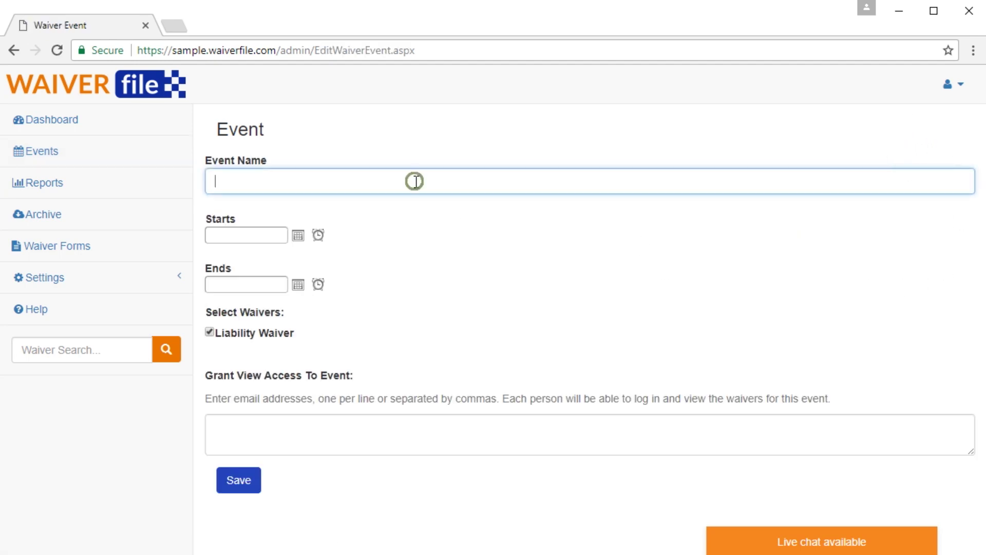
type("Jack's Birthday Party")
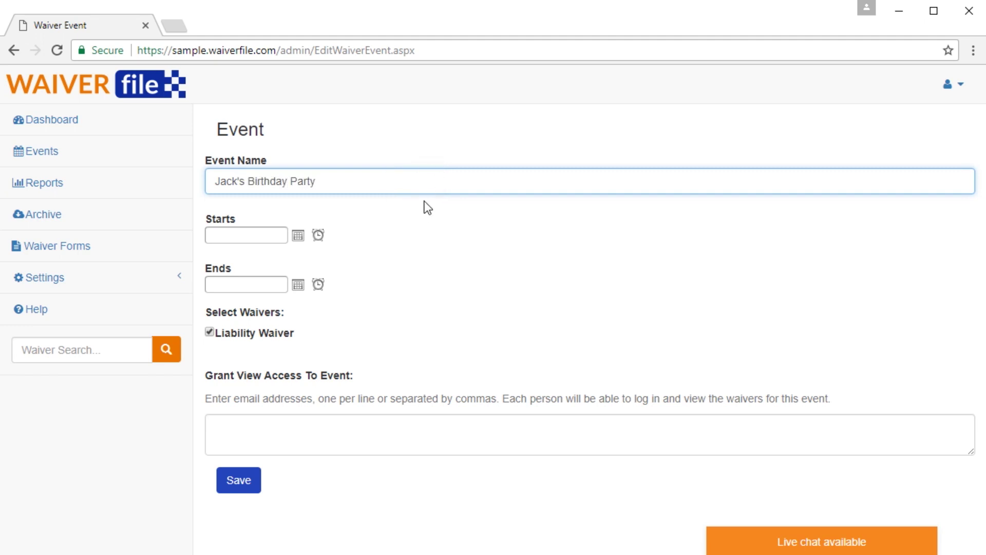
left_click(258, 230)
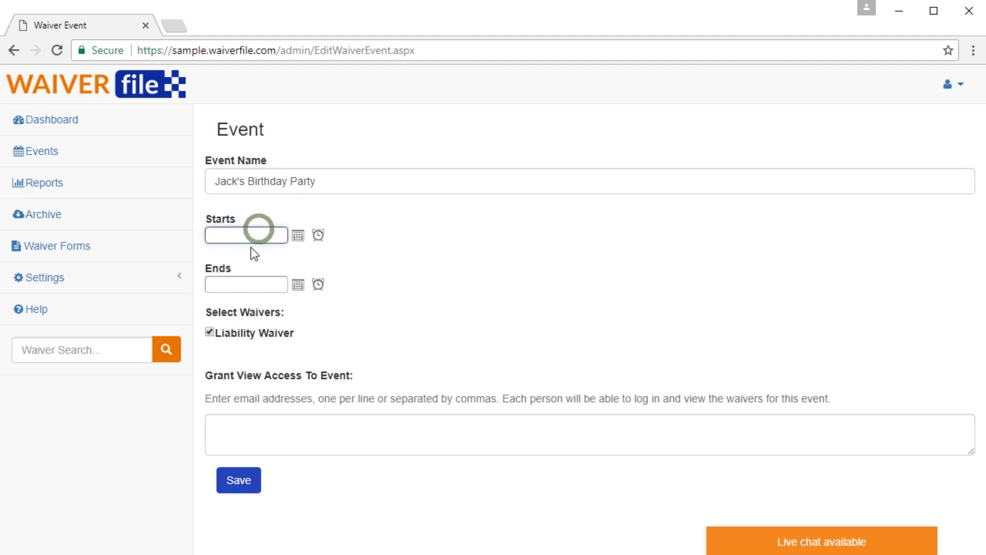
left_click(297, 238)
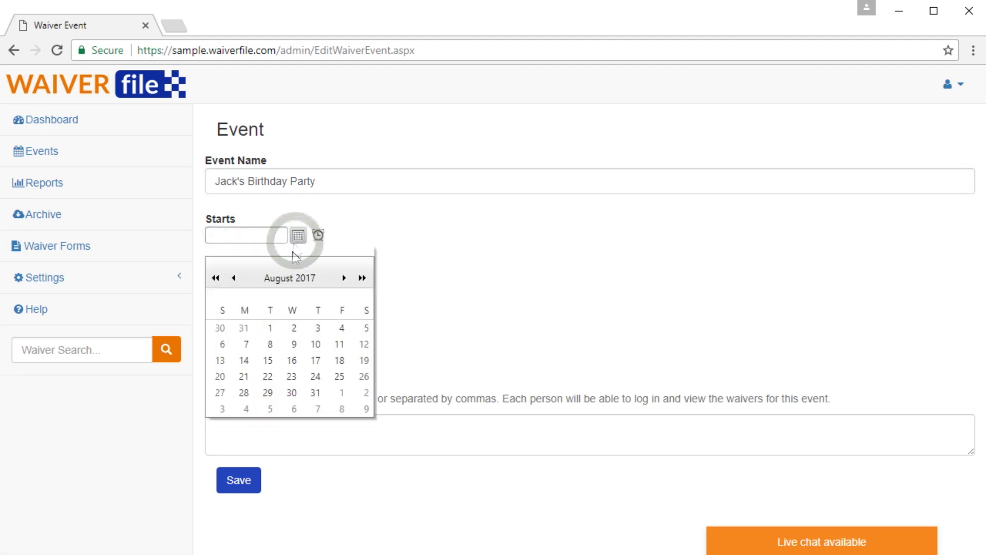
left_click(363, 344)
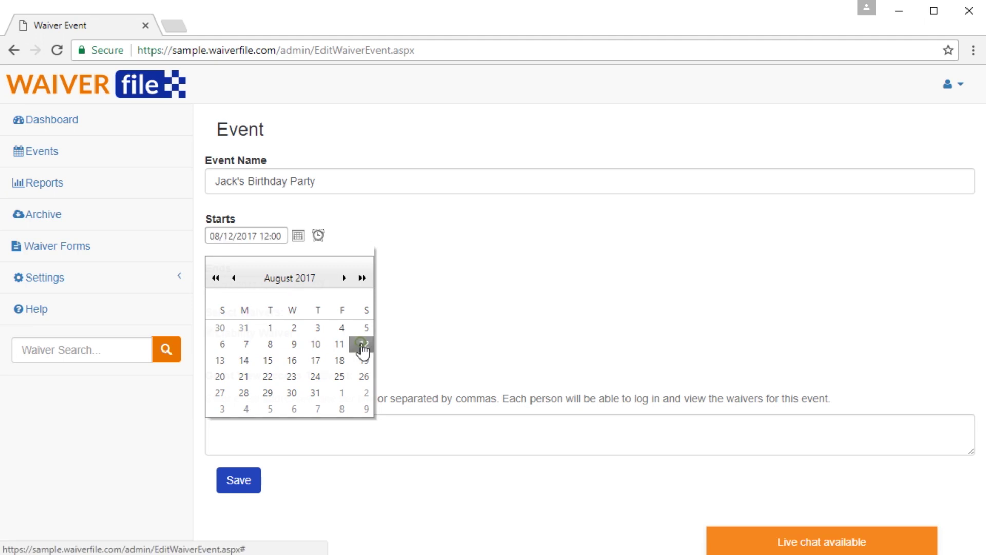
left_click(319, 236)
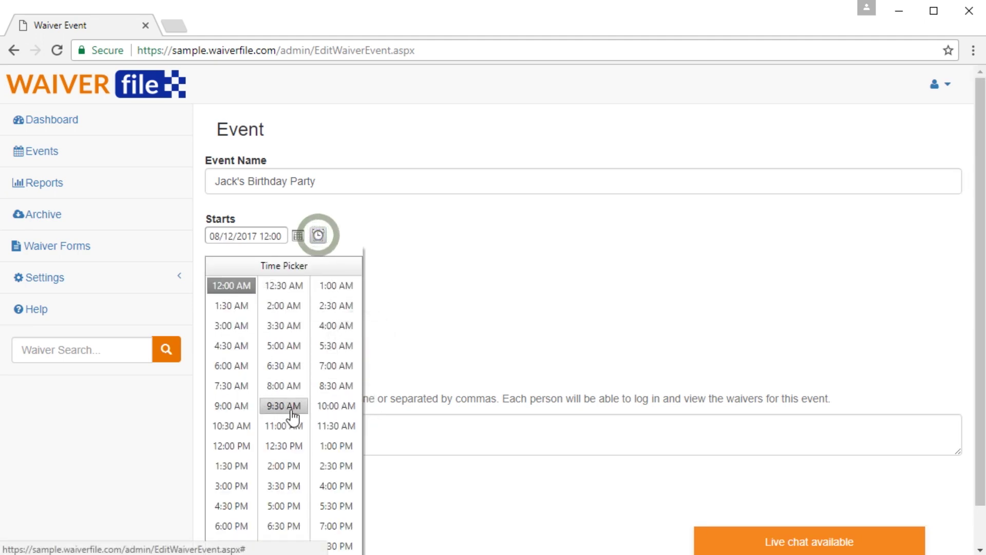
left_click(279, 447)
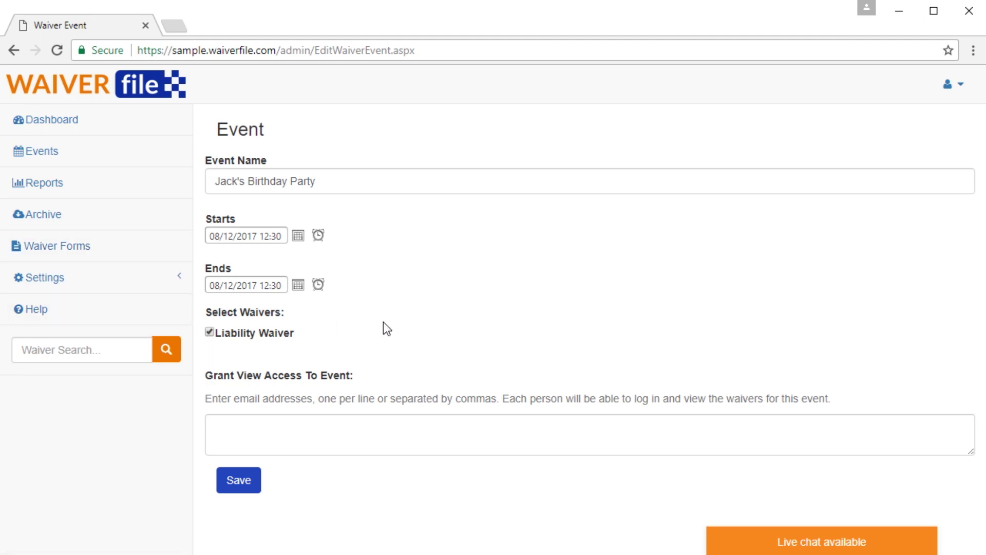
left_click(278, 439)
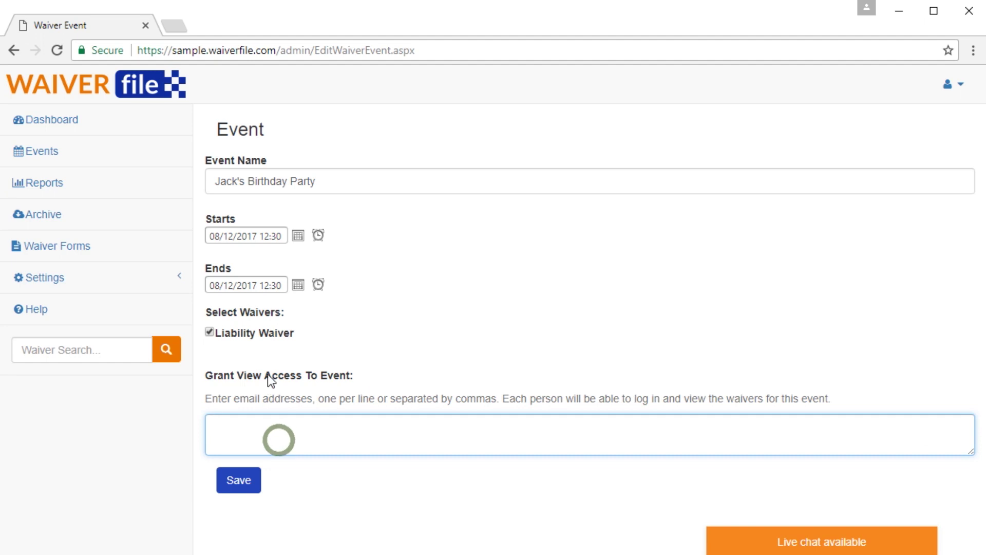
left_click(267, 432)
left_click(239, 488)
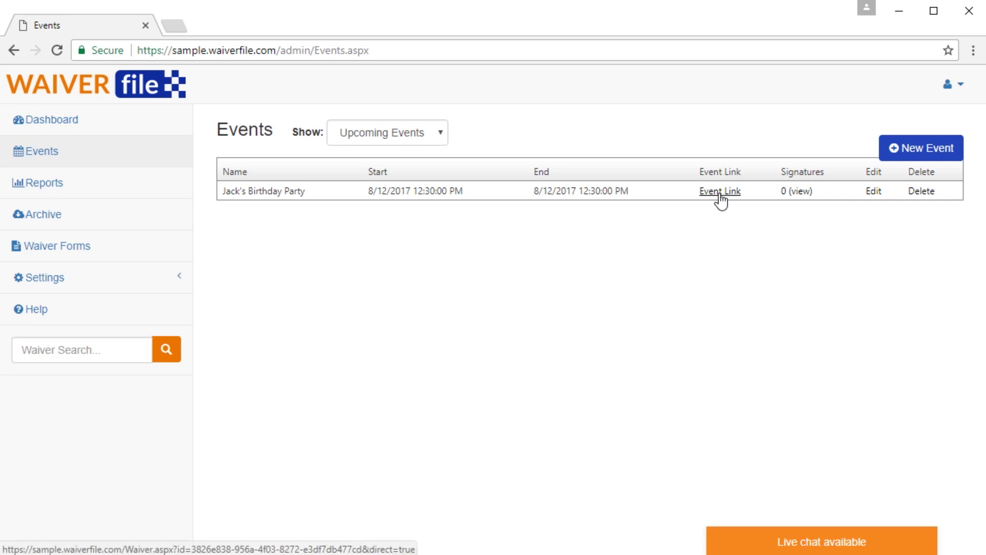
Step: Copy the event's waiver link and open its signing page
right_click(719, 193)
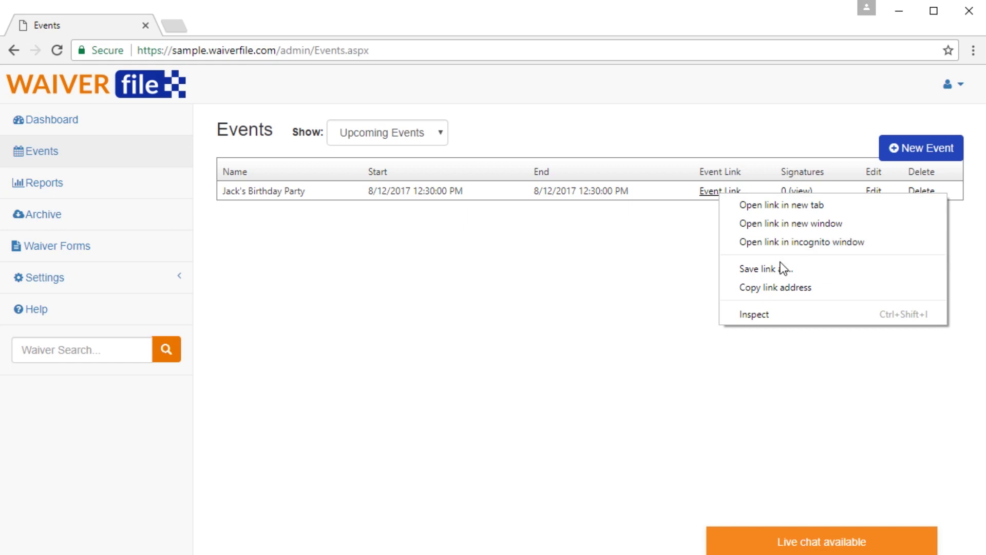
left_click(779, 289)
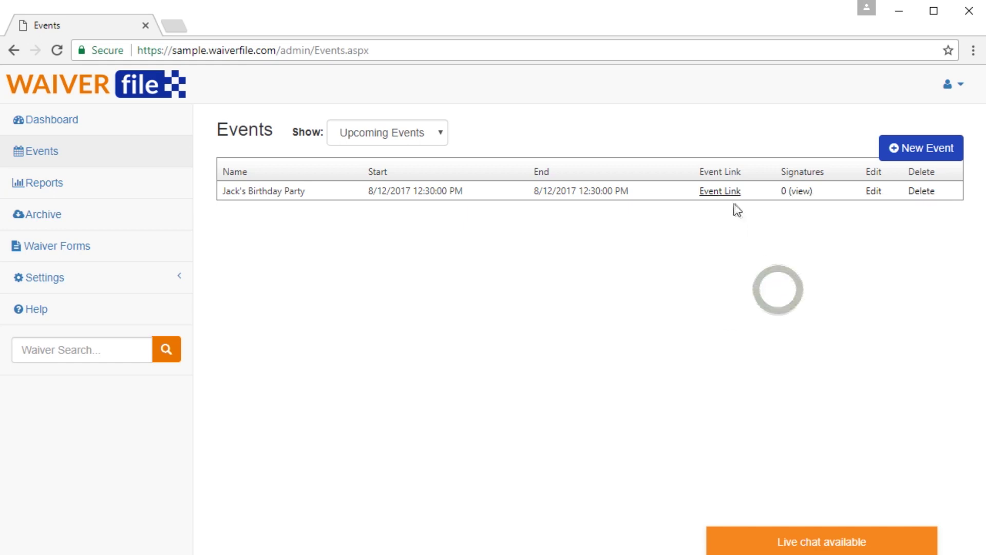
left_click(720, 192)
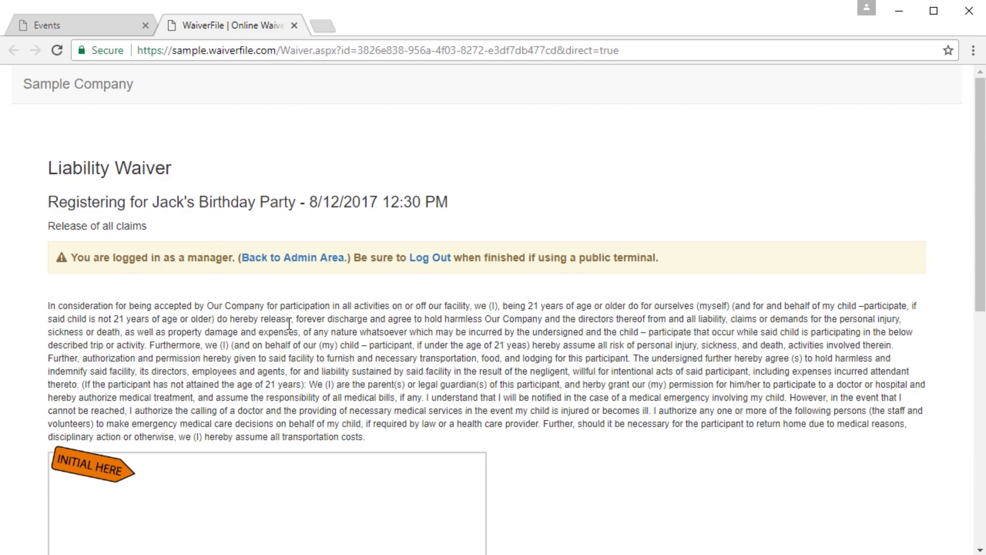
Step: Sign the Adult and Children waiver, agree, and return to the admin area
scroll(287, 349, "down", 1)
mouse_move(104, 445)
left_mouse_down()
mouse_move(221, 389)
mouse_move(351, 447)
left_mouse_up()
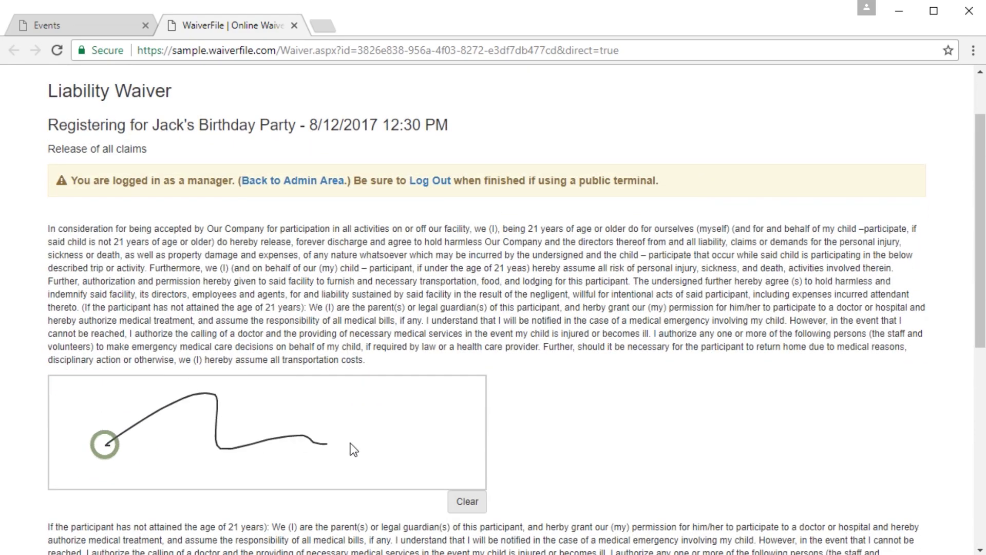
scroll(354, 448, "down", 6)
left_click(445, 334)
scroll(264, 325, "down", 12)
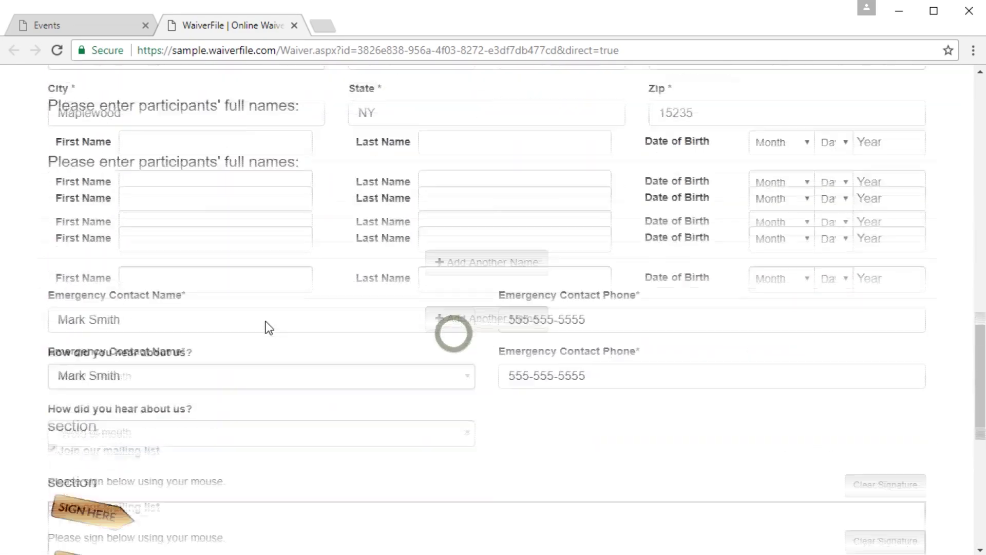
mouse_move(144, 503)
left_mouse_down()
mouse_move(309, 458)
mouse_move(598, 470)
left_mouse_up()
scroll(590, 414, "down", 7)
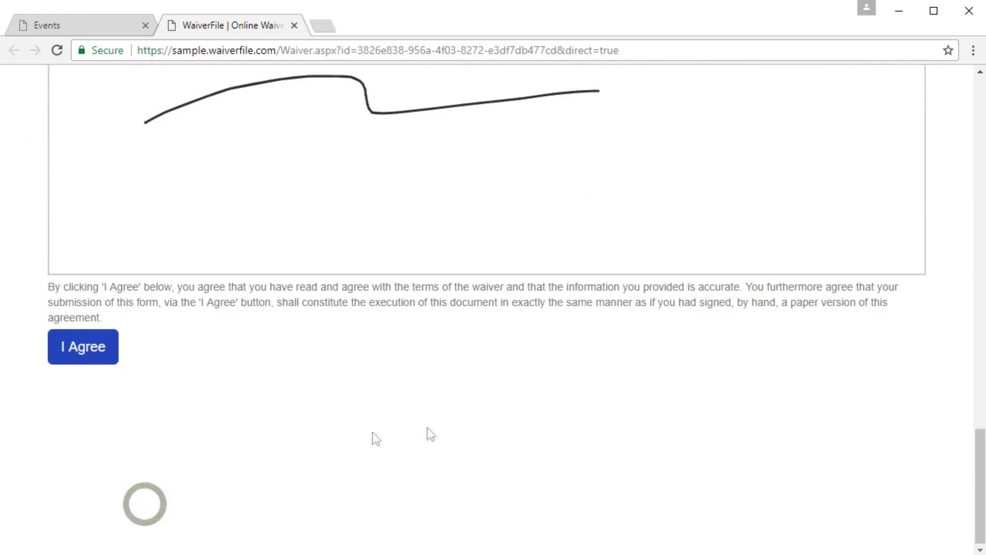
left_click(101, 363)
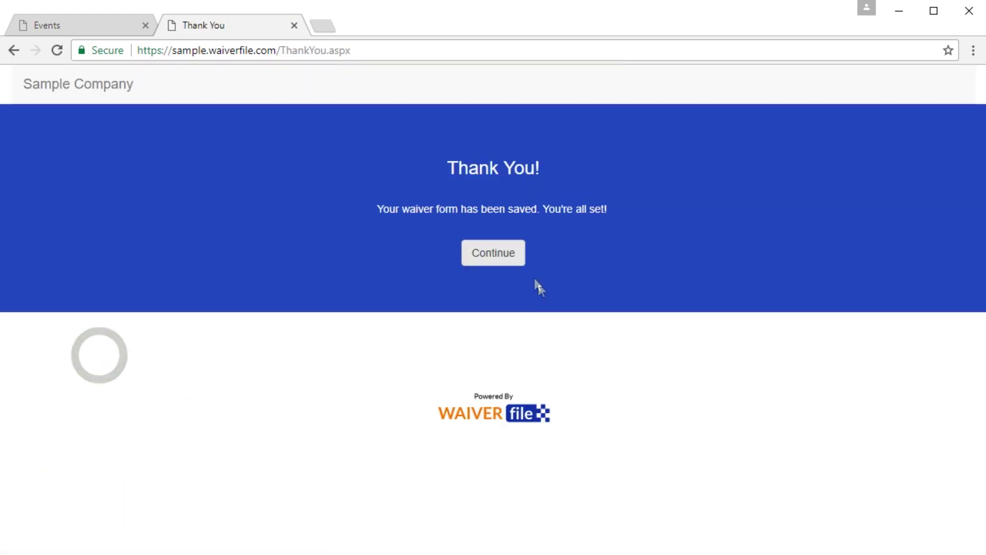
left_click(503, 260)
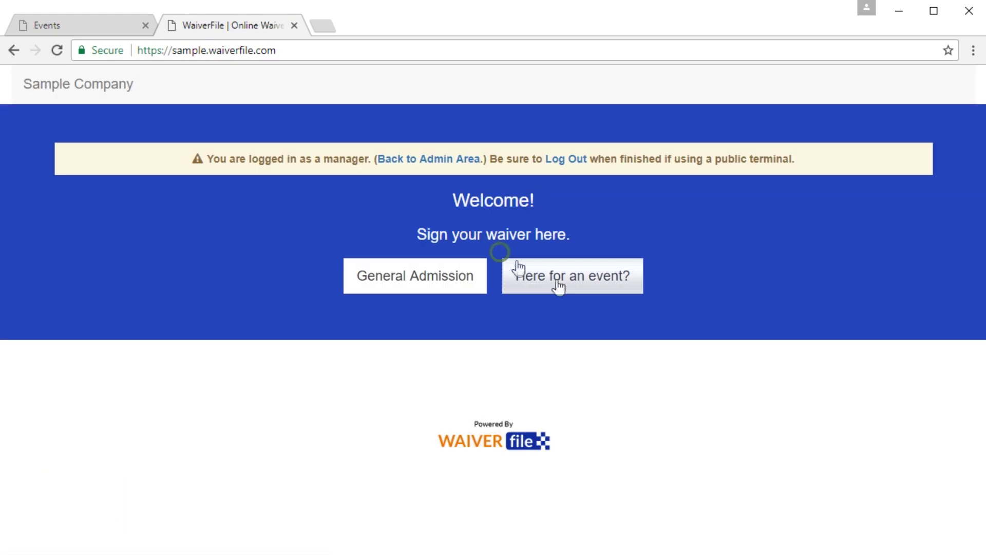
left_click(444, 158)
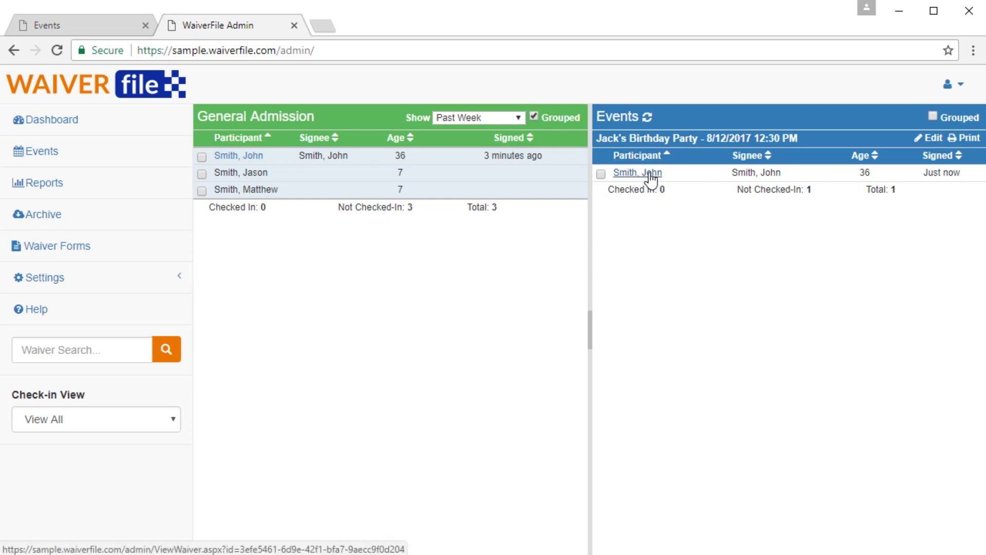
Step: Check in the adult signee for Jack's Birthday Party and preview the check-in and print views
left_click(601, 175)
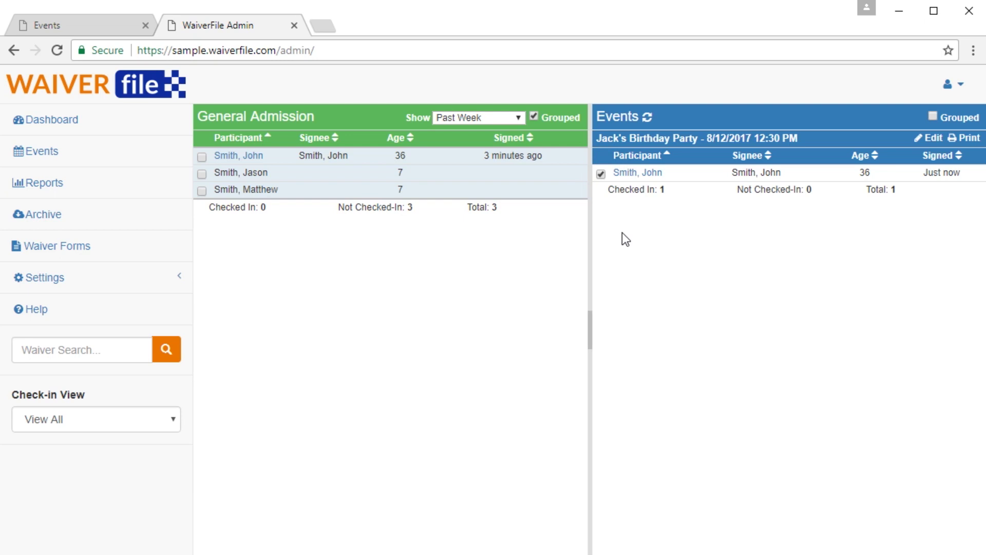
left_click(170, 427)
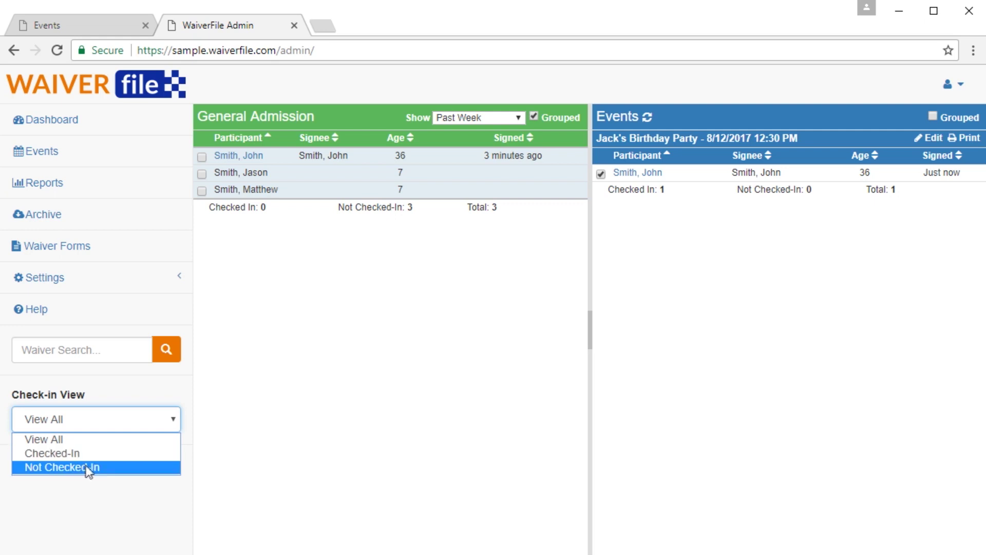
left_click(707, 292)
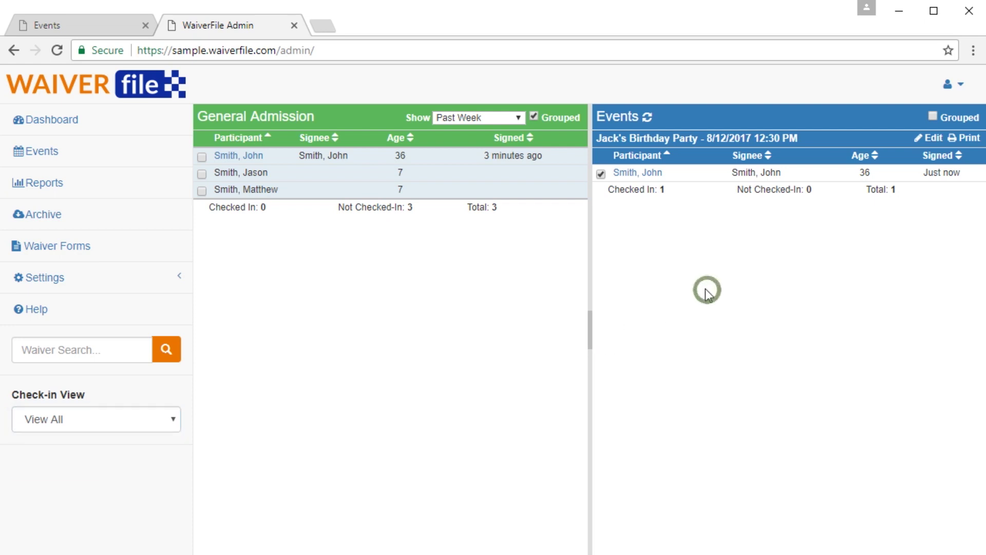
left_click(970, 140)
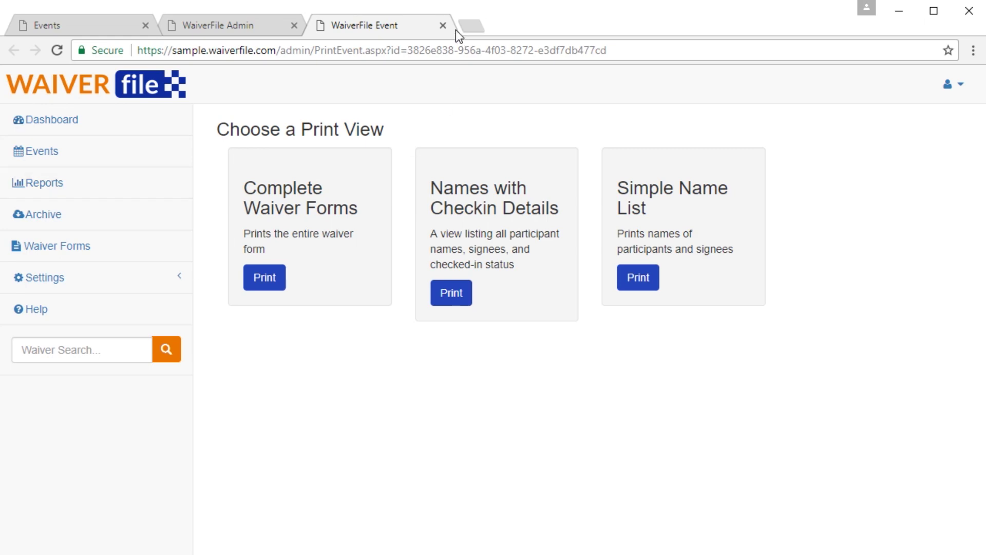
left_click(443, 25)
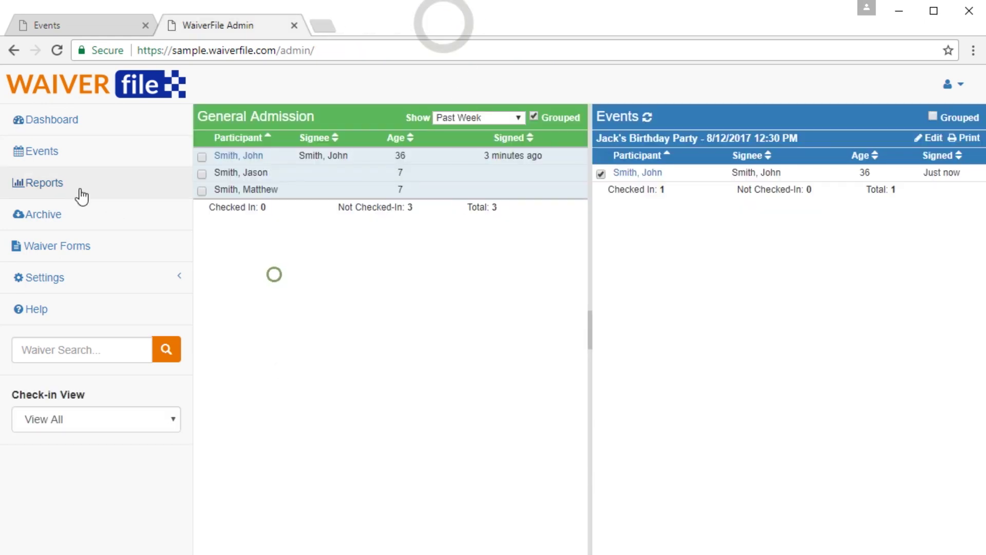
Step: Run the waiver report on the Reports page with its default columns
left_click(41, 184)
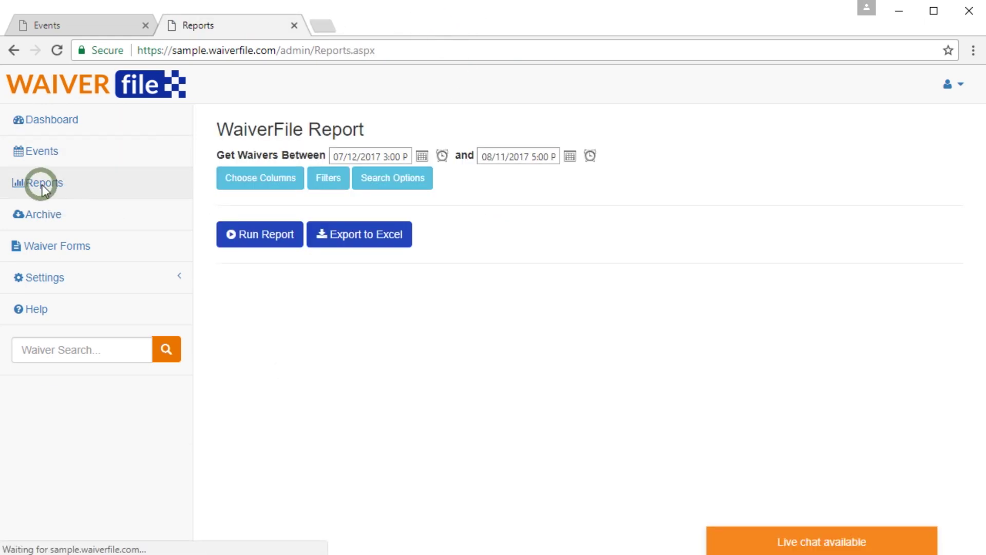
left_click(257, 179)
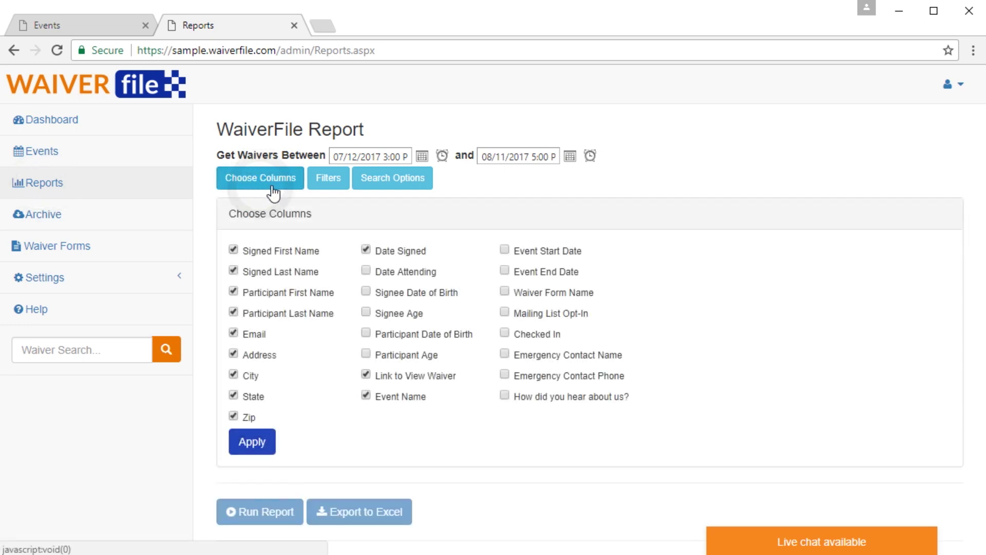
left_click(252, 439)
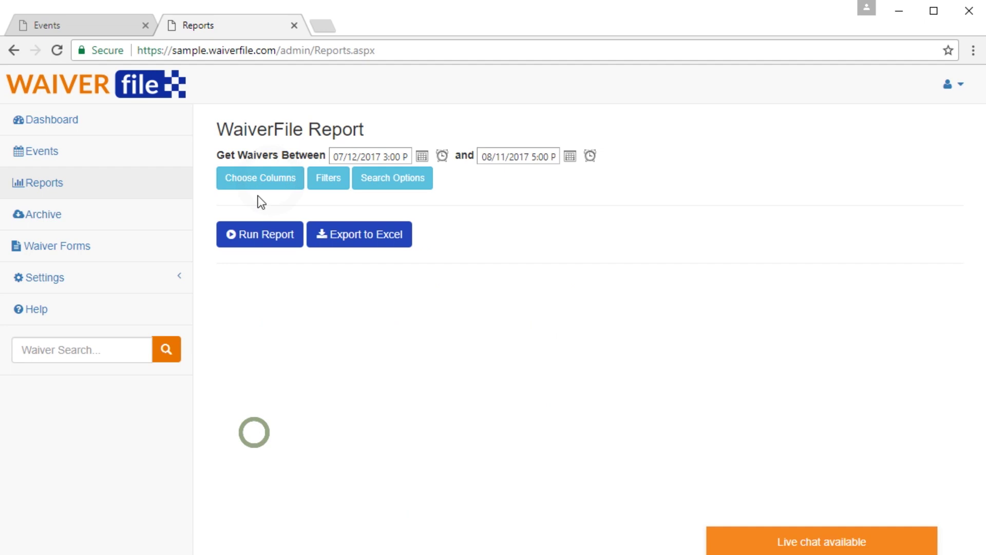
left_click(258, 244)
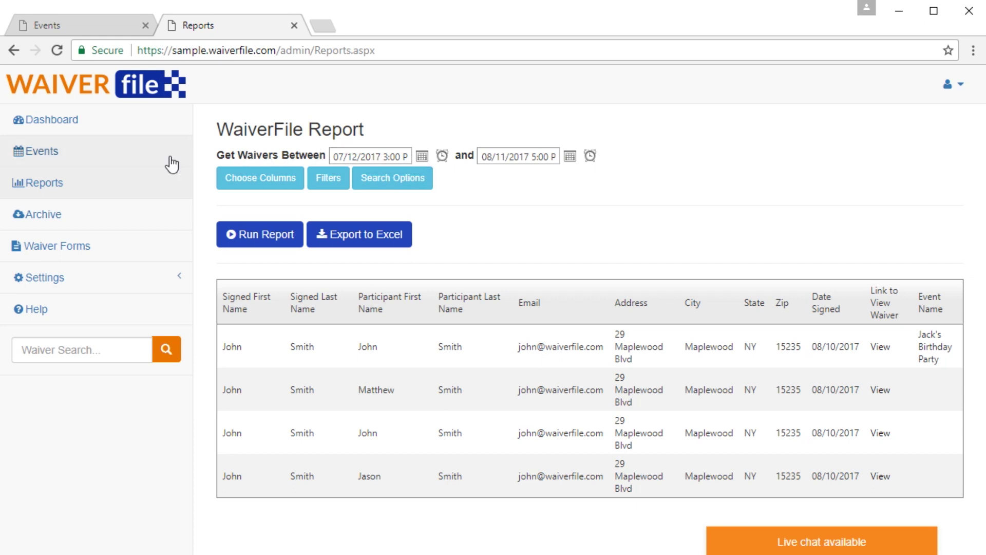
left_click(350, 157)
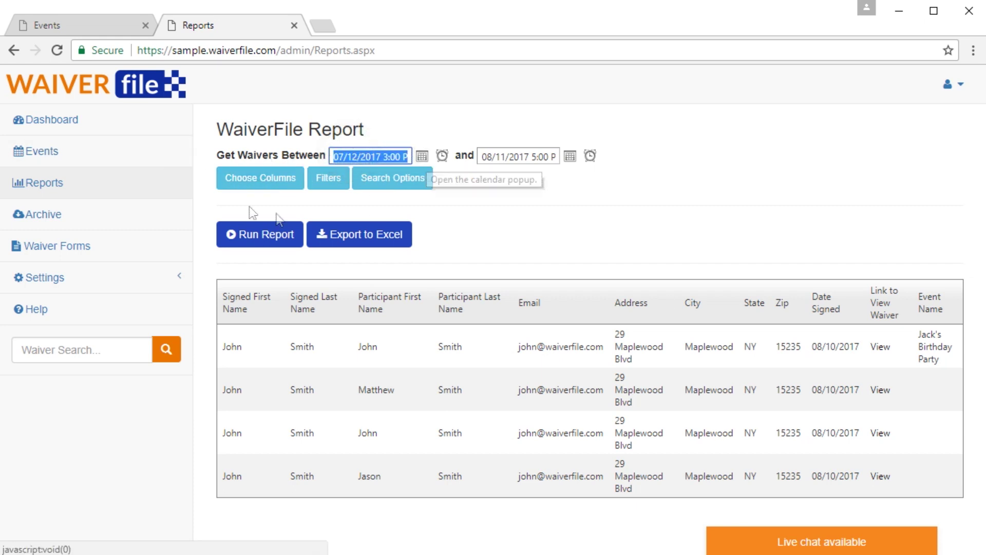
Step: Add the 'How did you hear about us?' column and rerun the report, showing Word of mouth
left_click(240, 184)
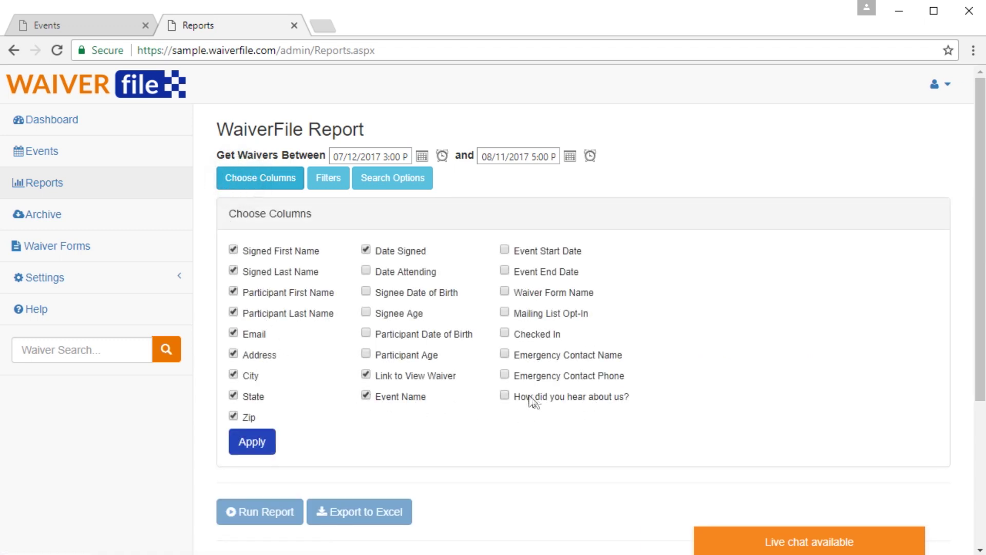
left_click(252, 441)
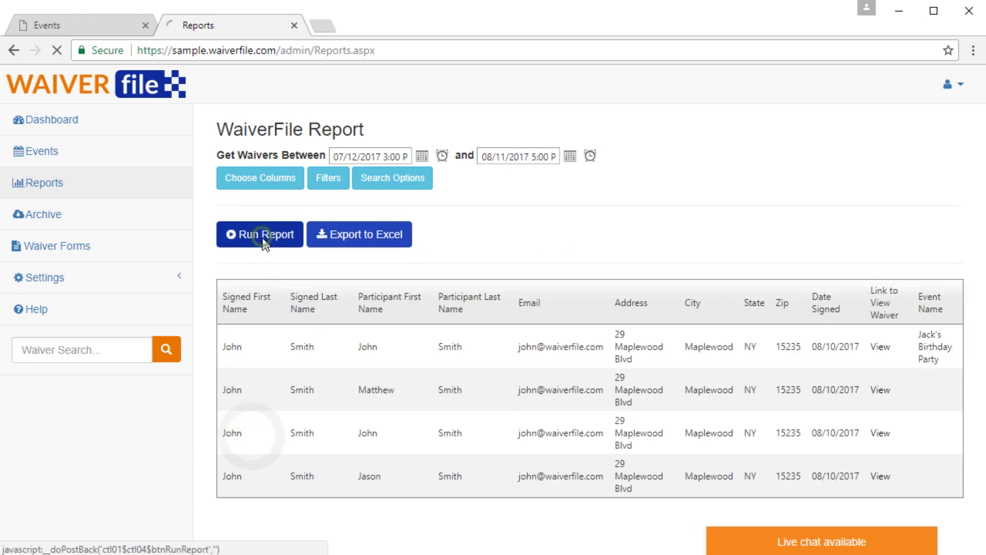
left_click(260, 235)
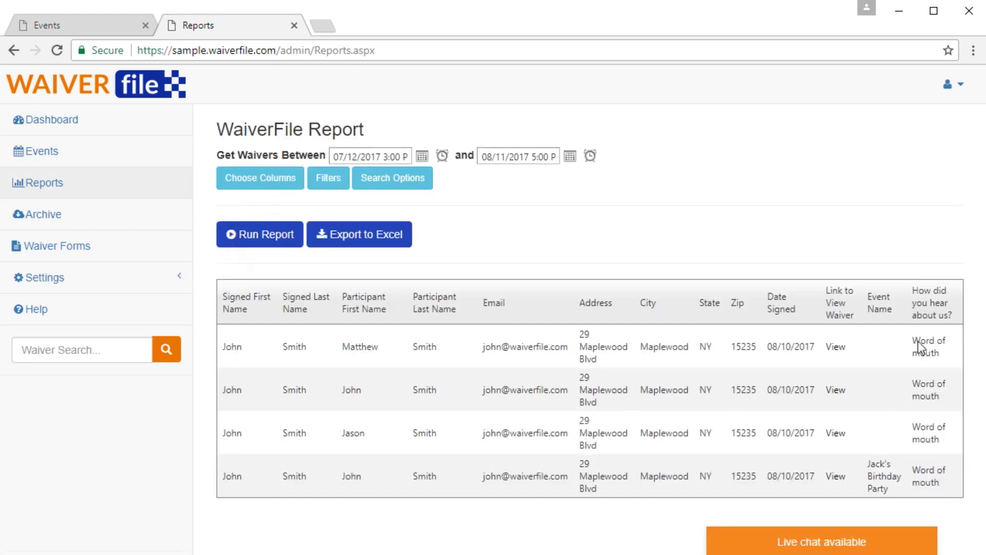
left_click_drag(919, 348, 931, 405)
left_click(931, 405)
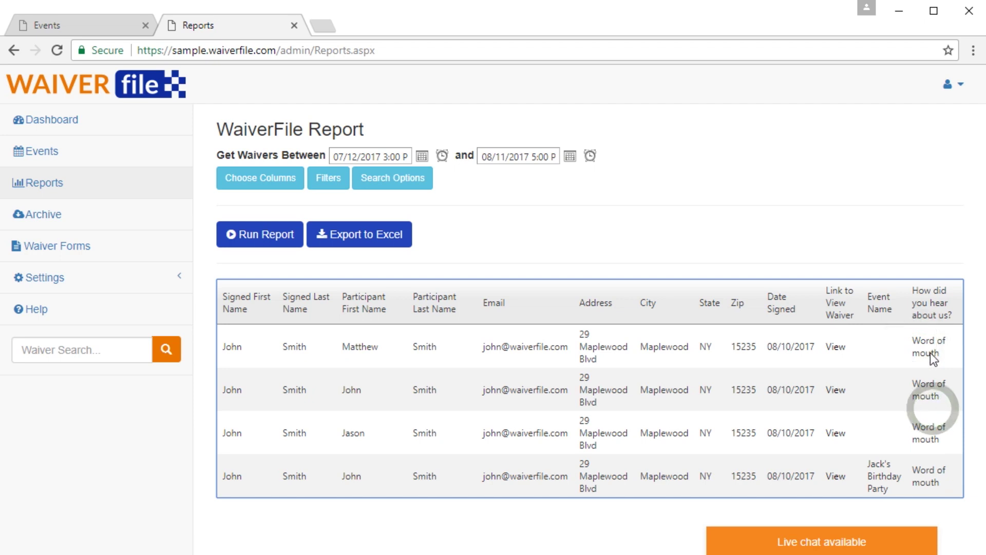
Step: Filter the report by State contains 'ny' and rerun it
left_click(328, 178)
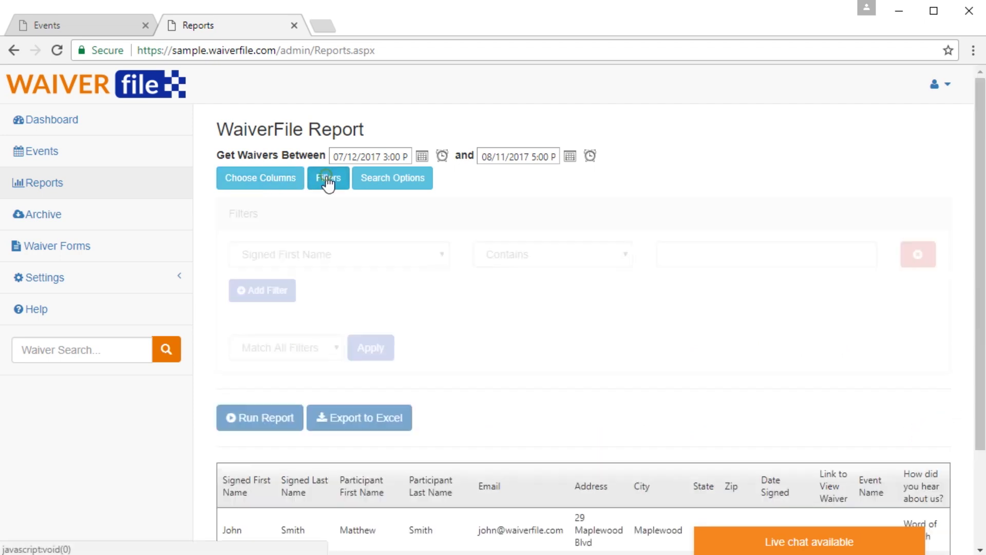
left_click(331, 254)
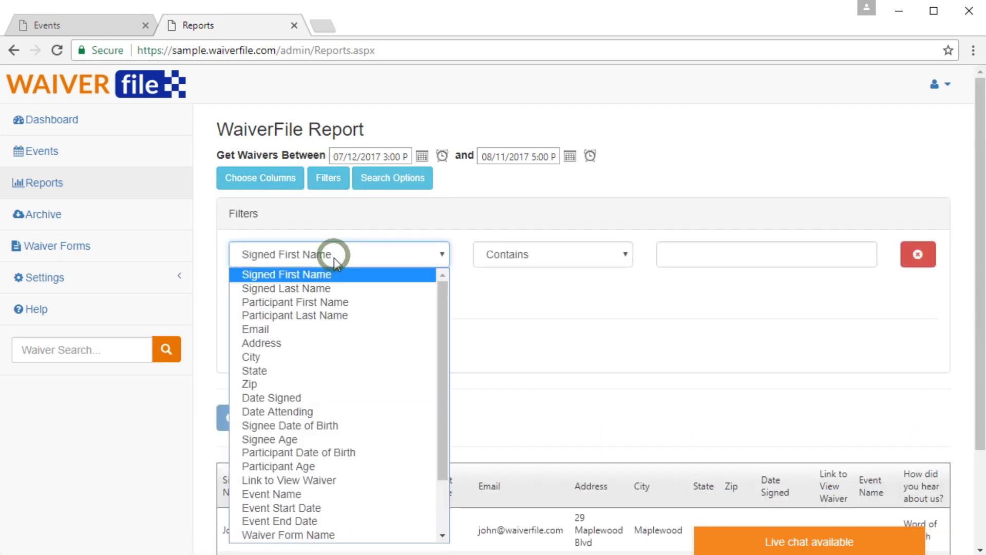
left_click(297, 367)
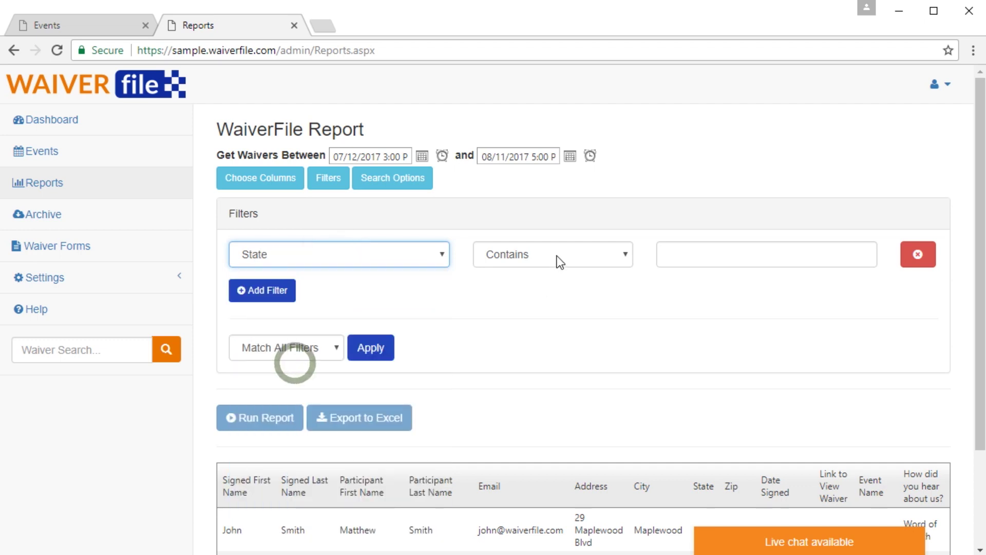
left_click(710, 255)
type("ny")
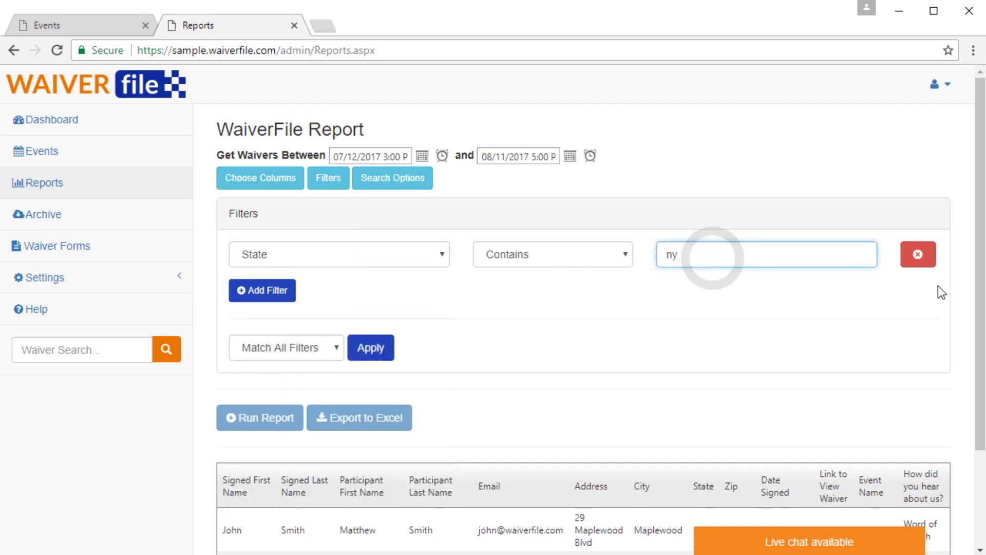
left_click(385, 355)
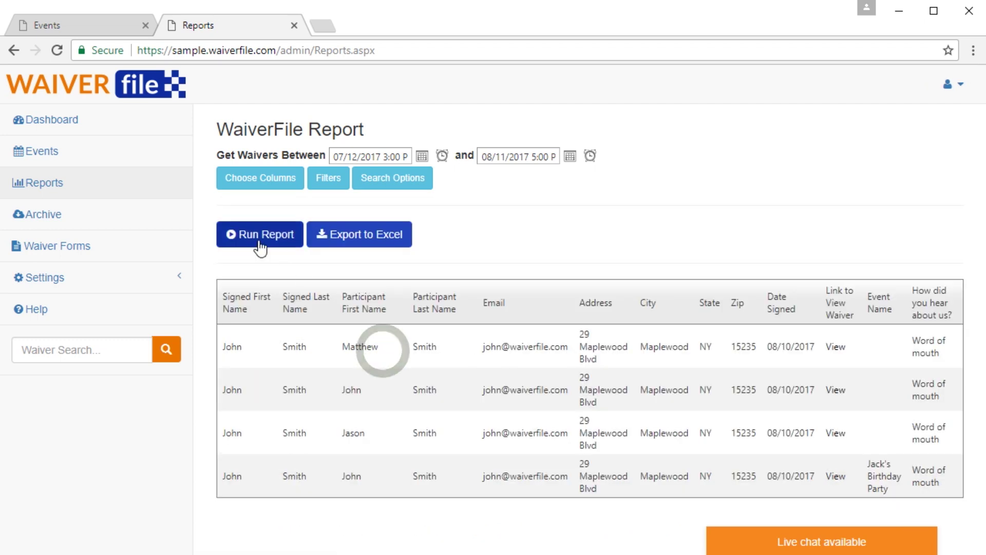
left_click(259, 242)
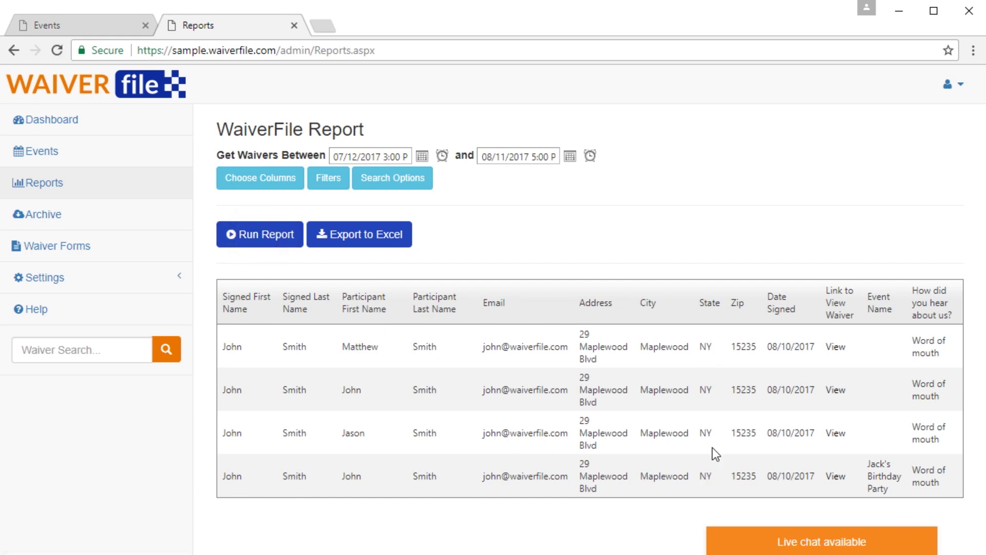
Step: Change the State filter value to 'nj' and rerun the report, leaving no records
left_click(329, 180)
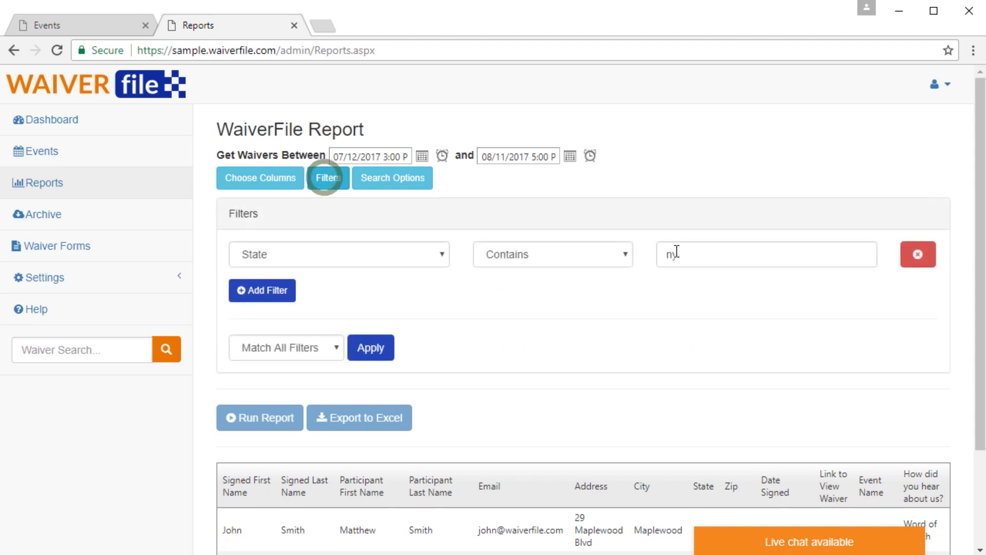
double_click(694, 251)
key("BackSpace")
type("nj")
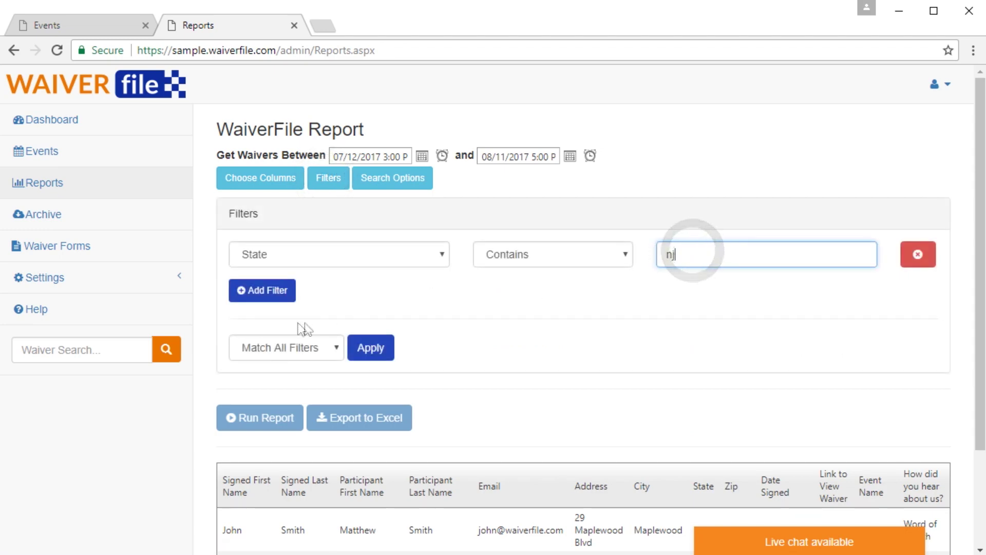
left_click(376, 358)
left_click(264, 234)
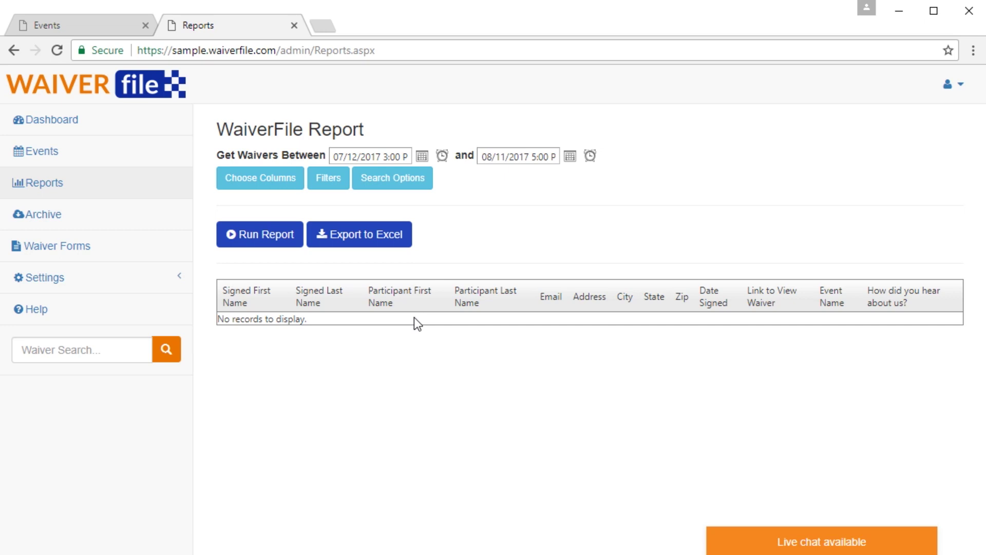
left_click(53, 218)
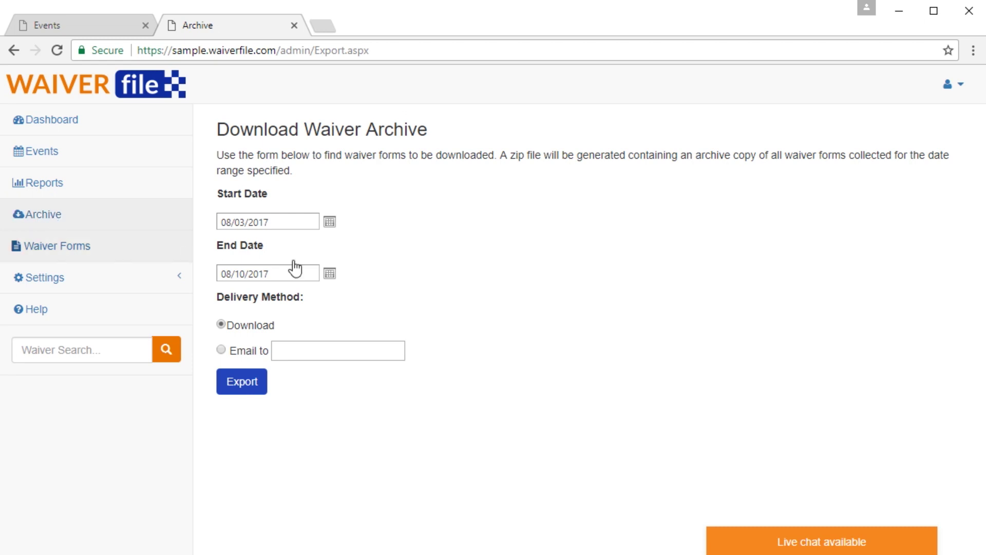
Step: Keep the 08/03/2017–08/10/2017 archive range and switch delivery from Download to Email to
left_click(296, 222)
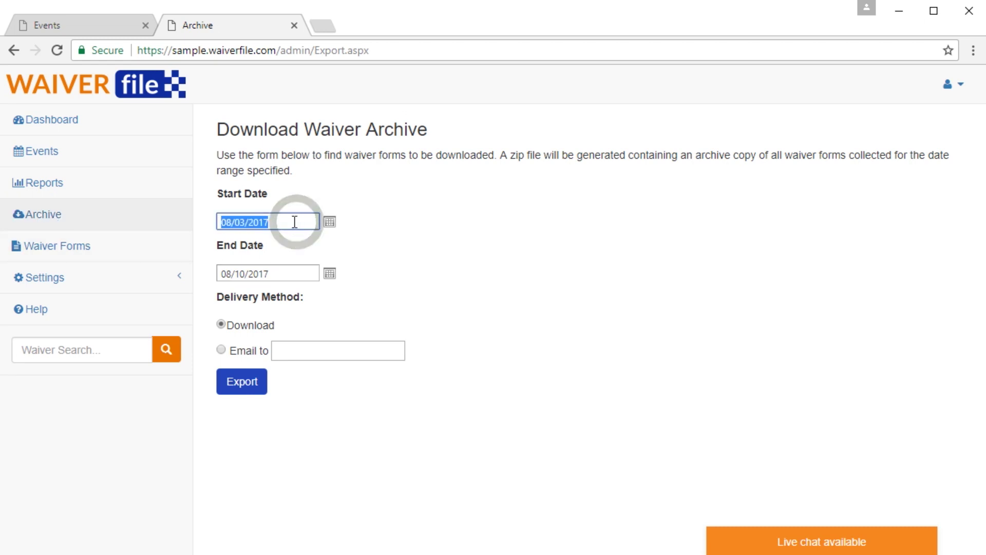
left_click(296, 276)
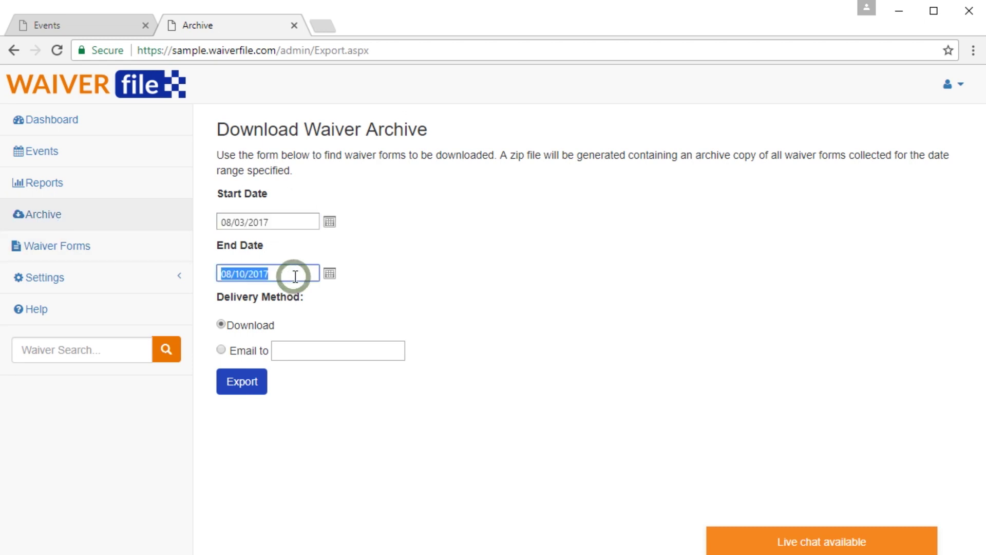
left_click(221, 325)
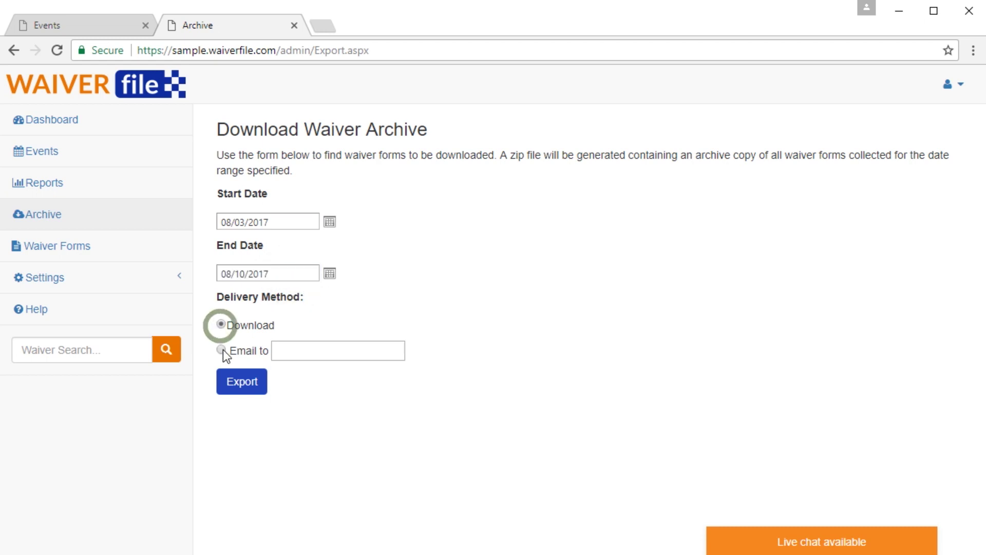
left_click(221, 349)
left_click(305, 351)
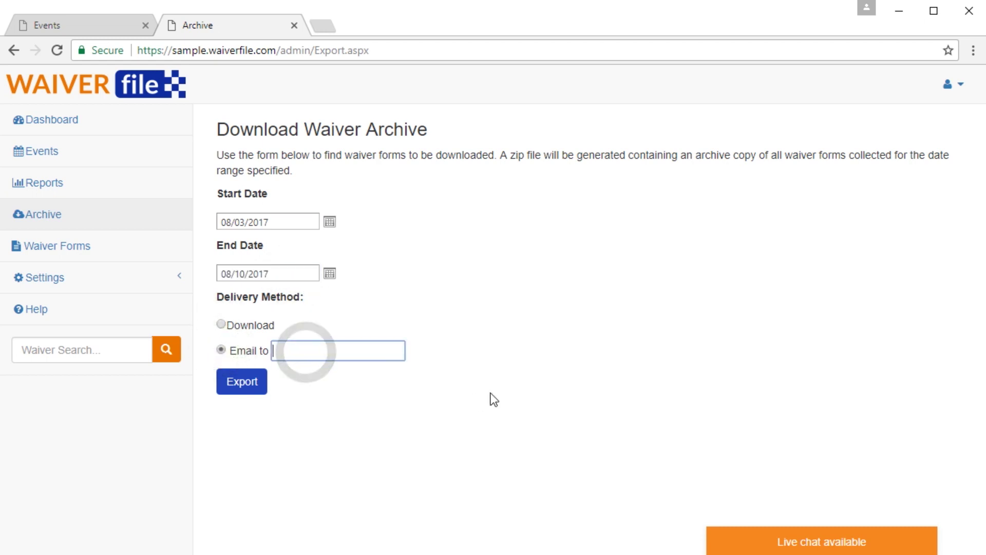